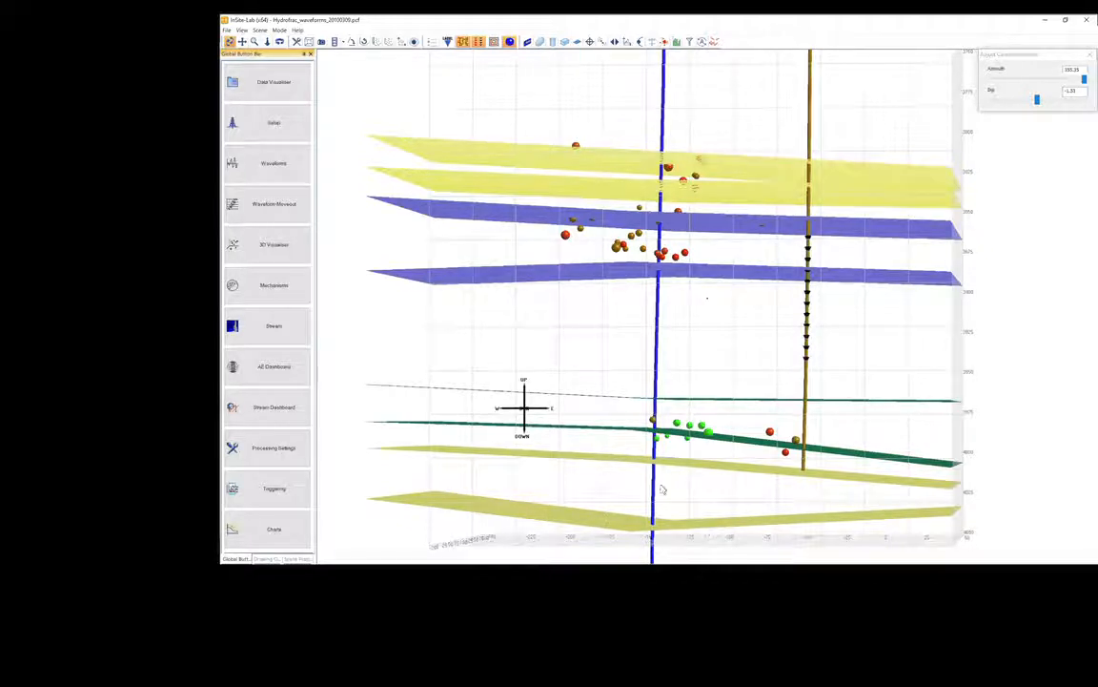
Display the waveforms of the large green event beside the blue well in the lower layers.
drag(613, 329, 588, 285)
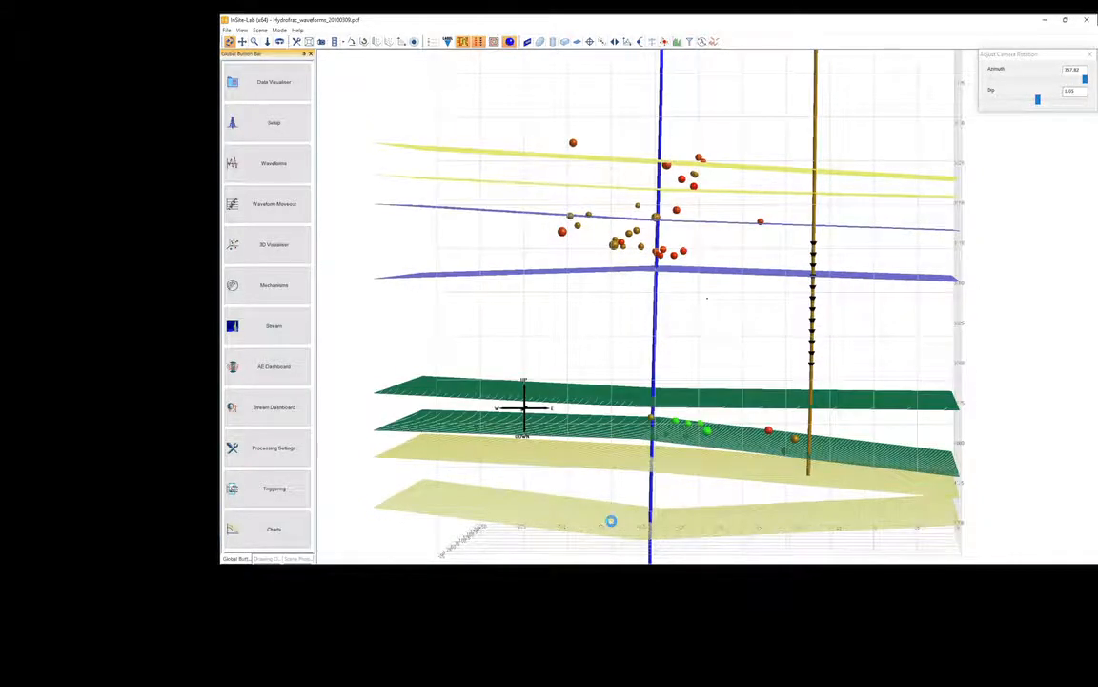
right_click(708, 430)
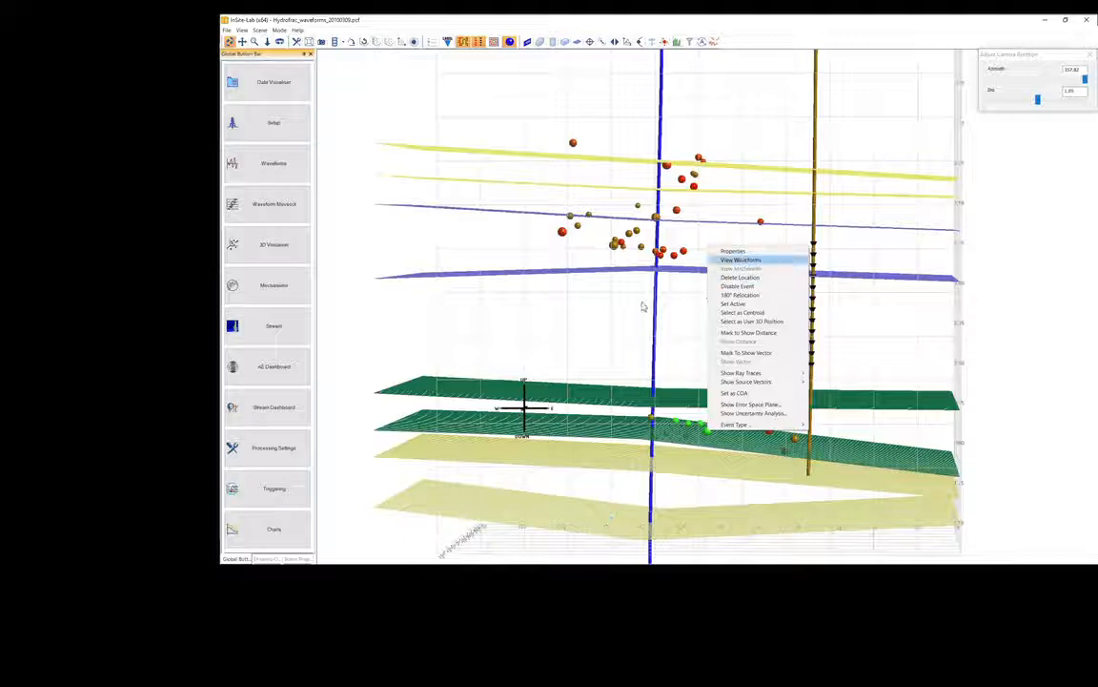
click(741, 260)
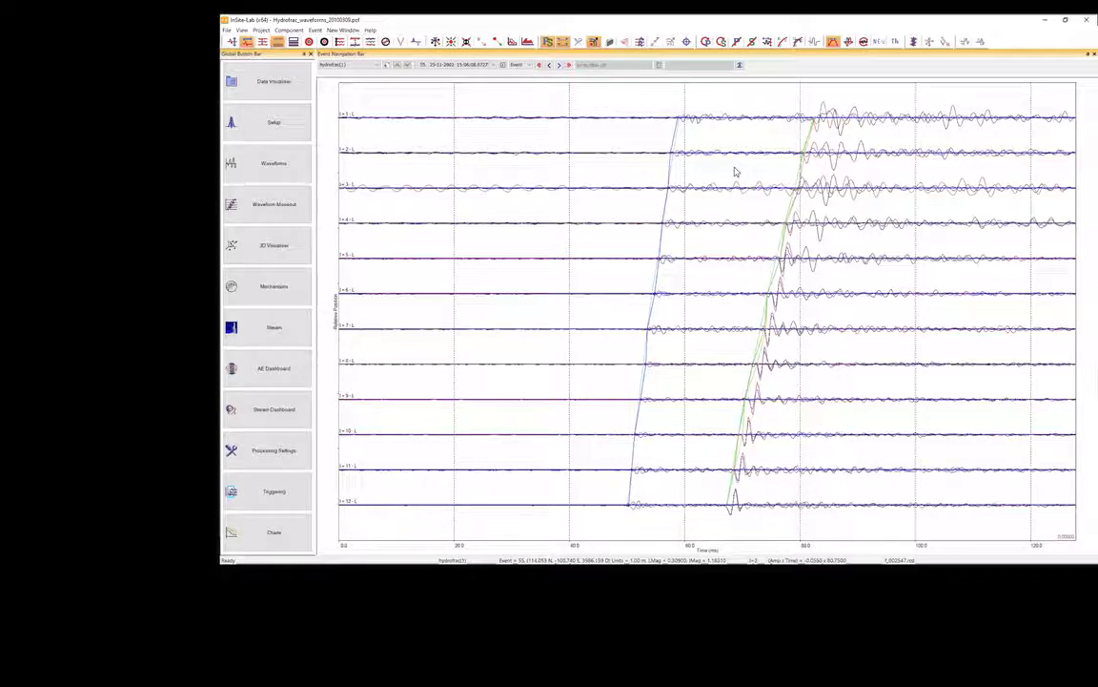
Browse the recorded waveforms, going to event 105 and on to event 261.
click(427, 66)
text(105)
key(Return)
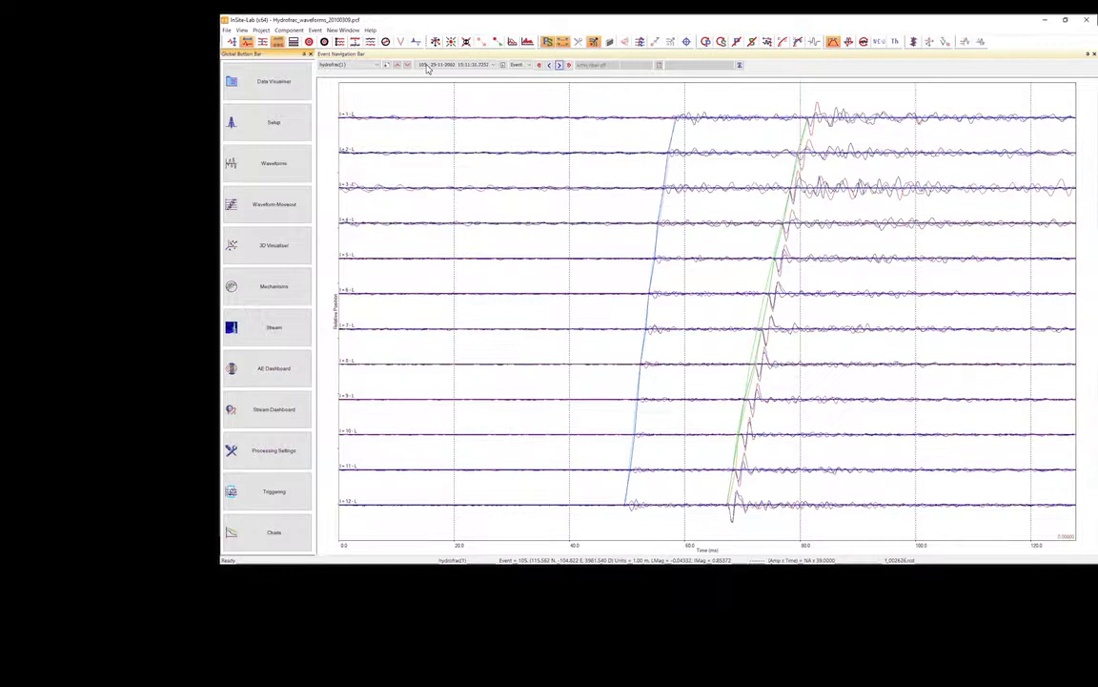
scroll(427, 69, down, 5)
scroll(427, 69, down, 5)
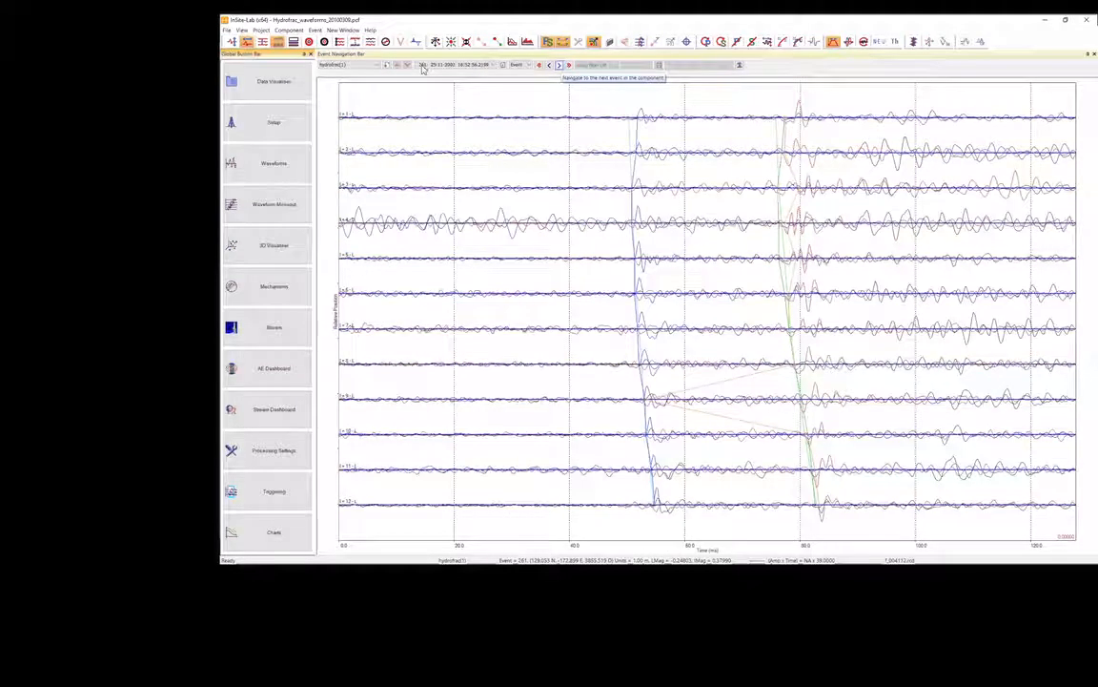
scroll(423, 67, down, 2)
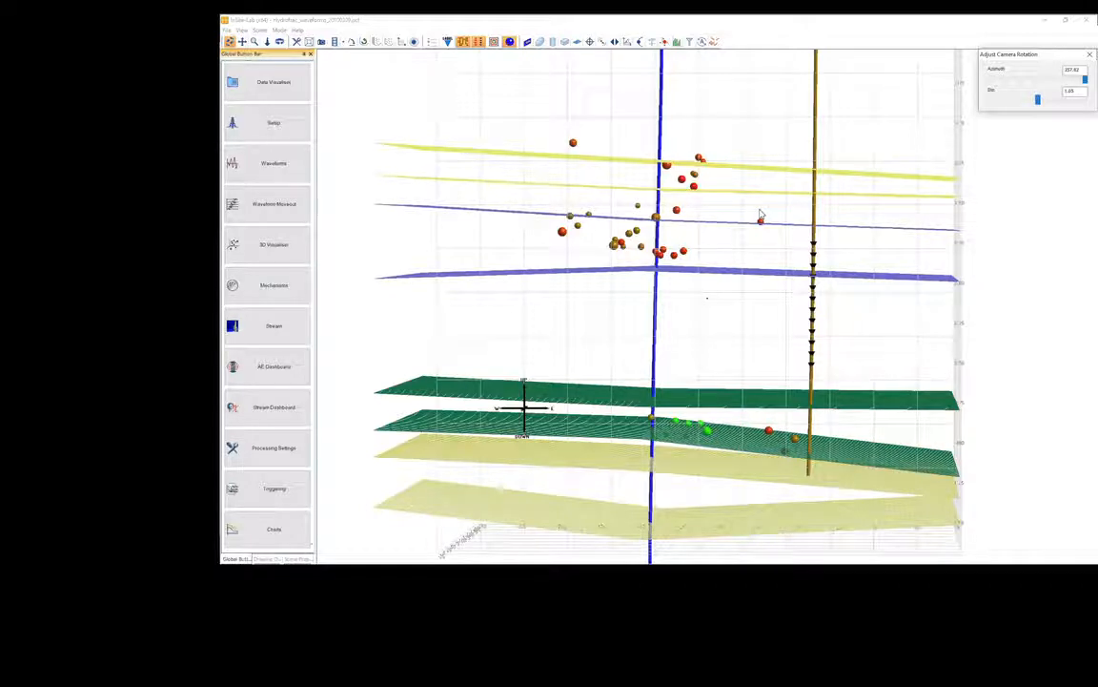
Disable the hydrofrac component in the project's component list.
drag(750, 234, 769, 197)
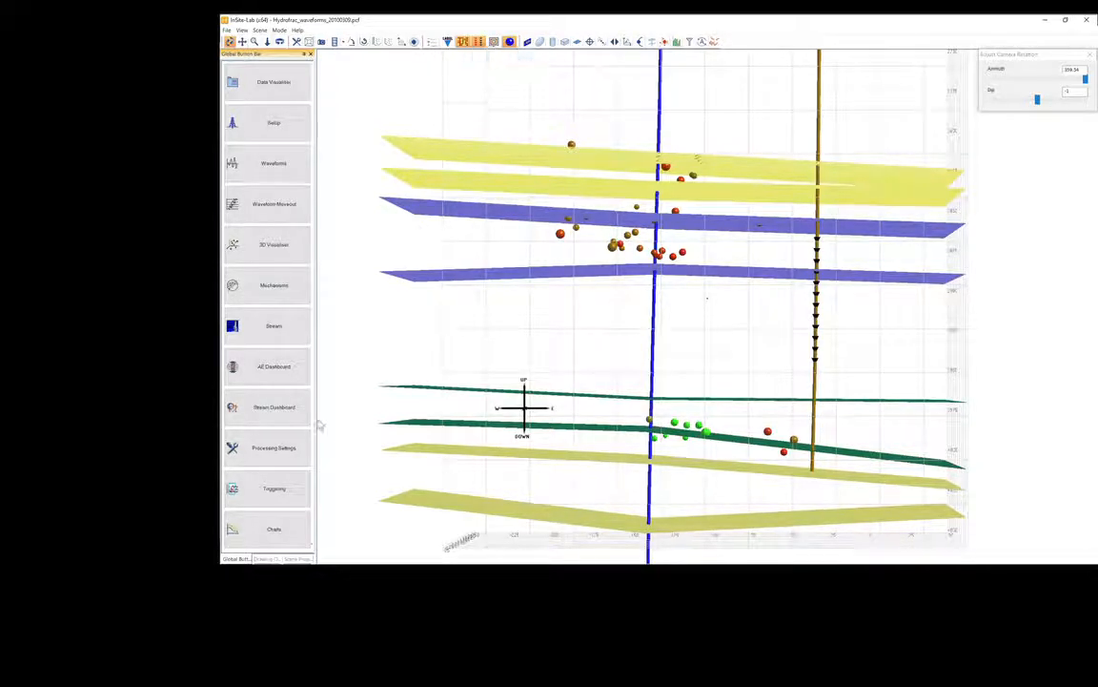
click(267, 82)
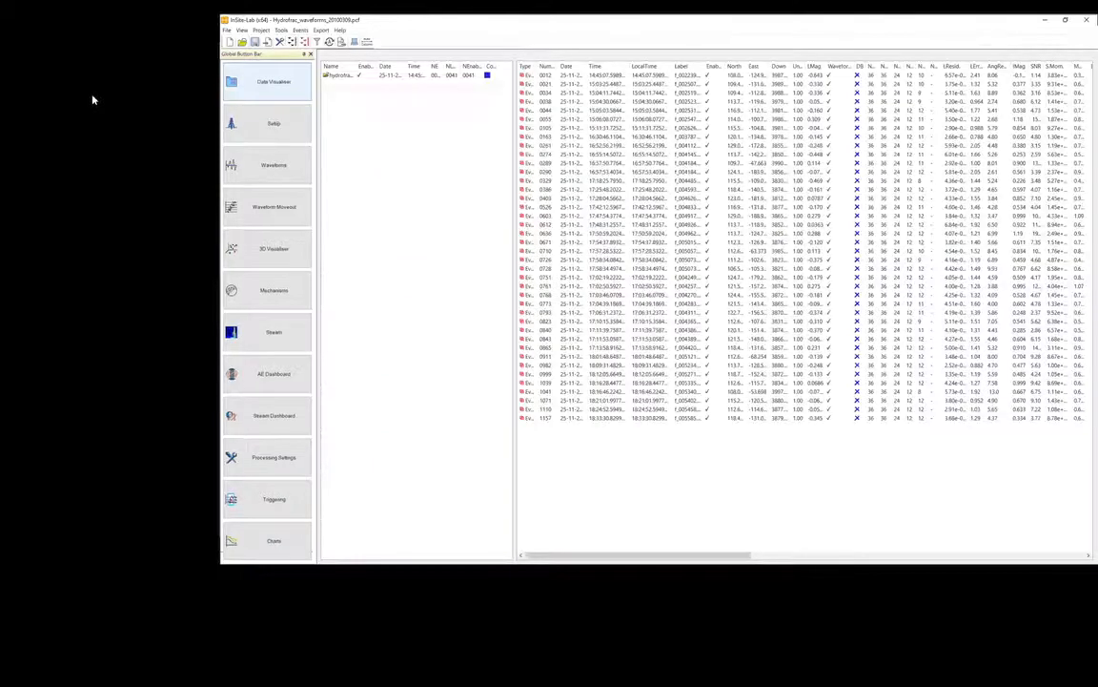
right_click(387, 75)
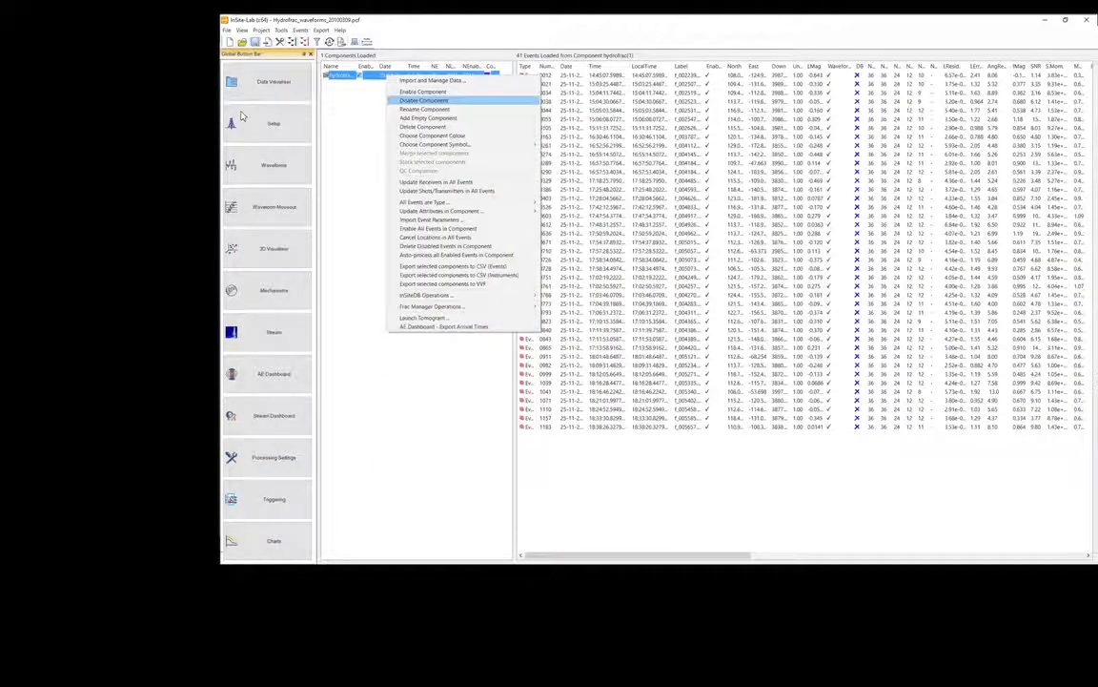
click(424, 100)
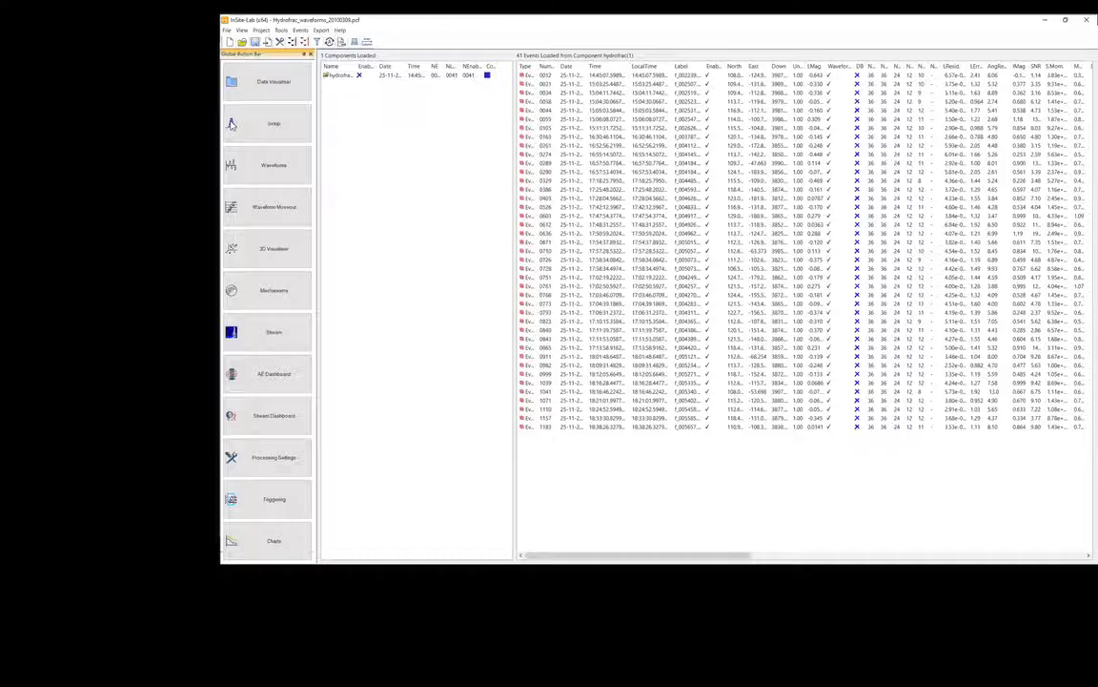
Hide all complex objects, such as the geological layers, in the 3D scene.
click(267, 248)
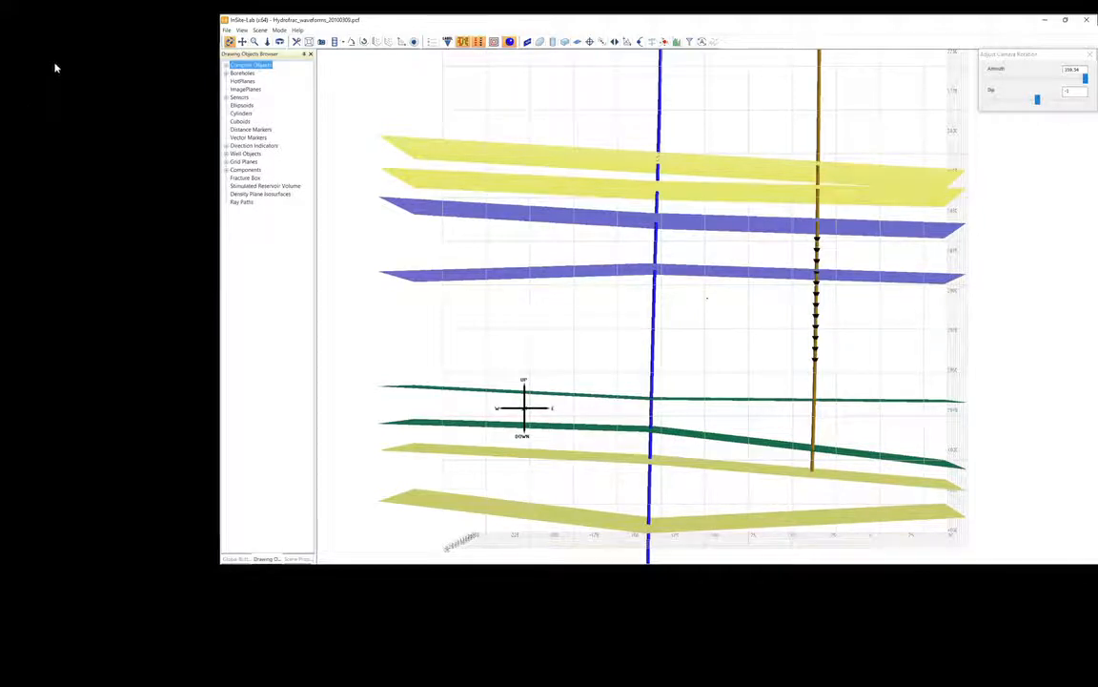
right_click(264, 65)
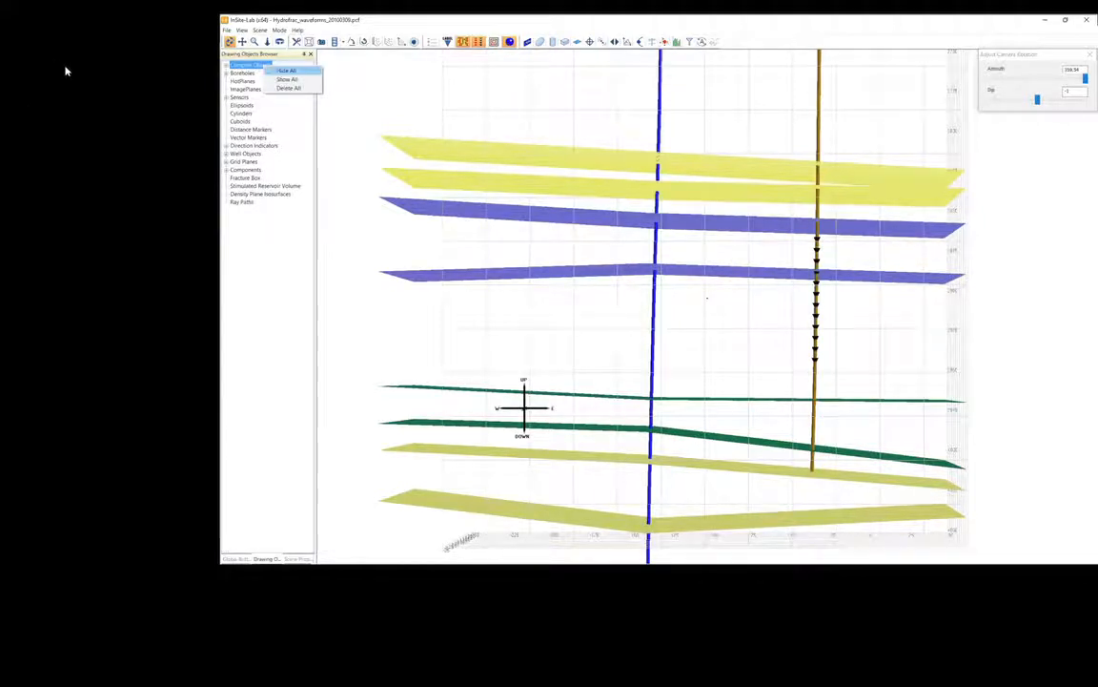
click(286, 71)
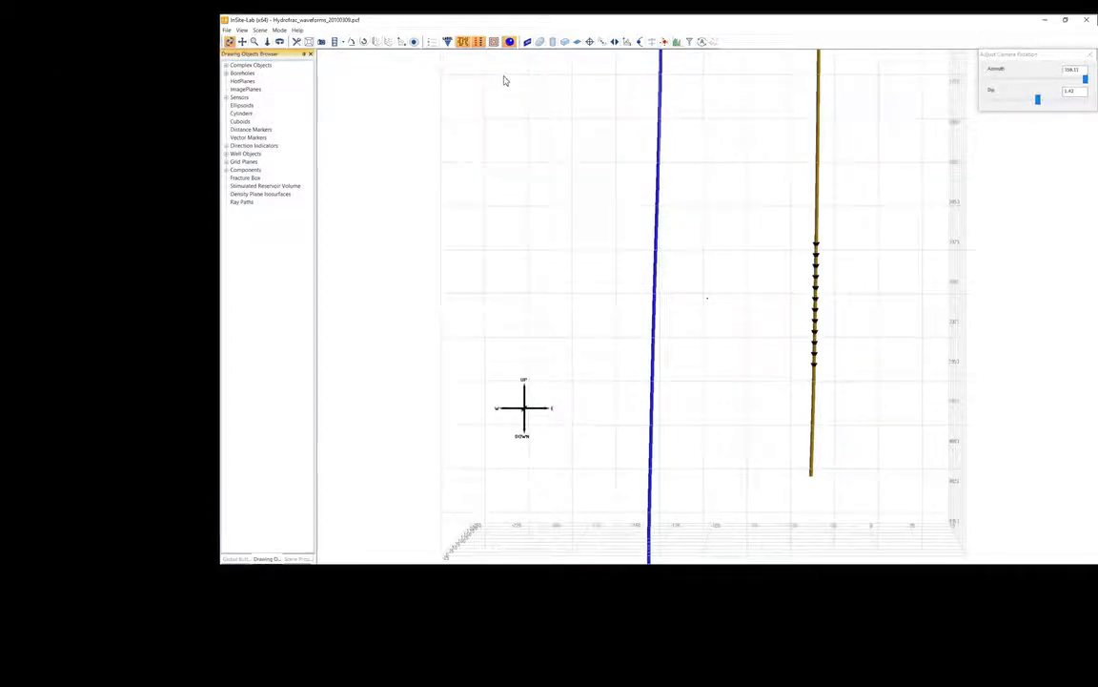
Place a point marker on the blue well and move it so it lies on the well in the side view.
click(463, 42)
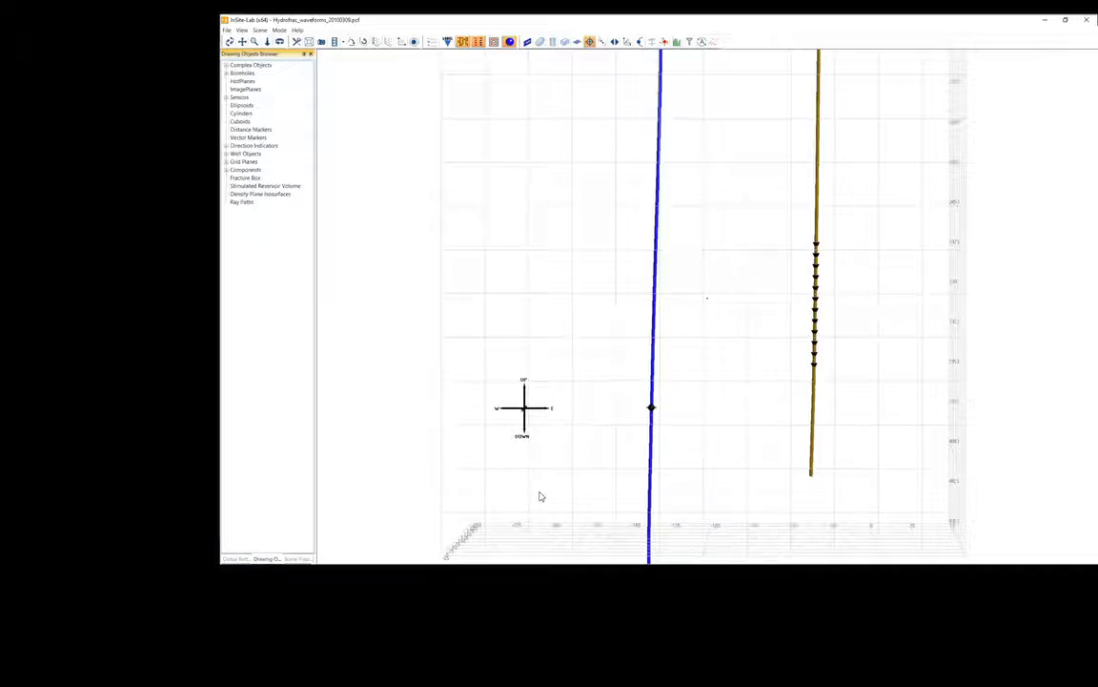
key(Escape)
drag(565, 489, 515, 454)
drag(683, 482, 601, 486)
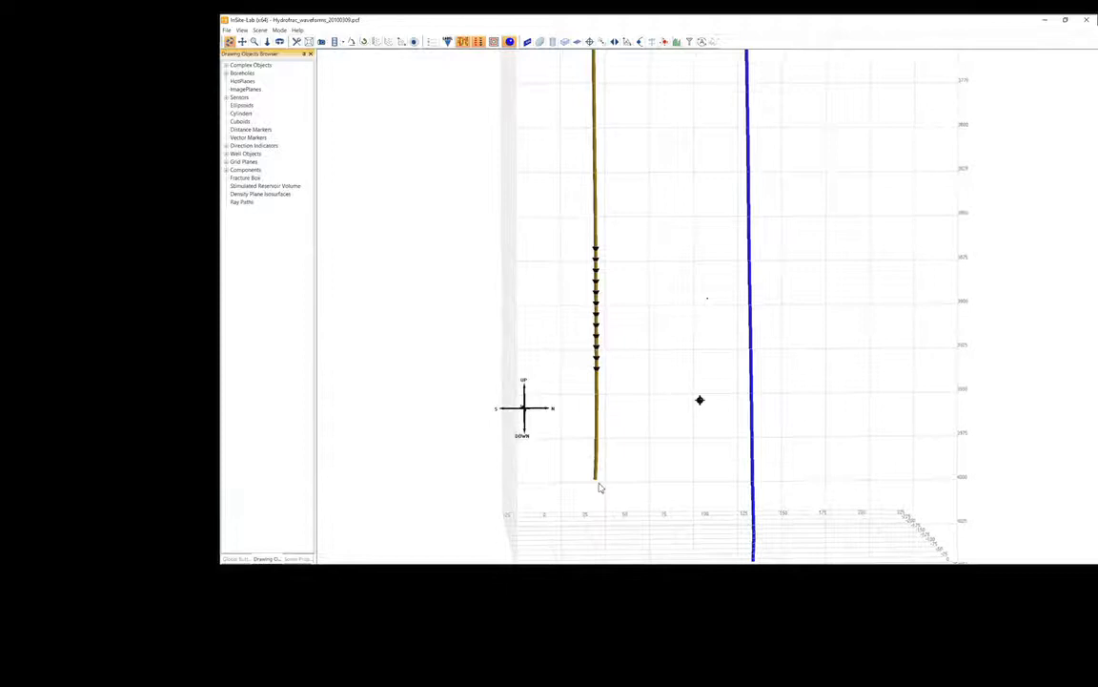
right_click(602, 484)
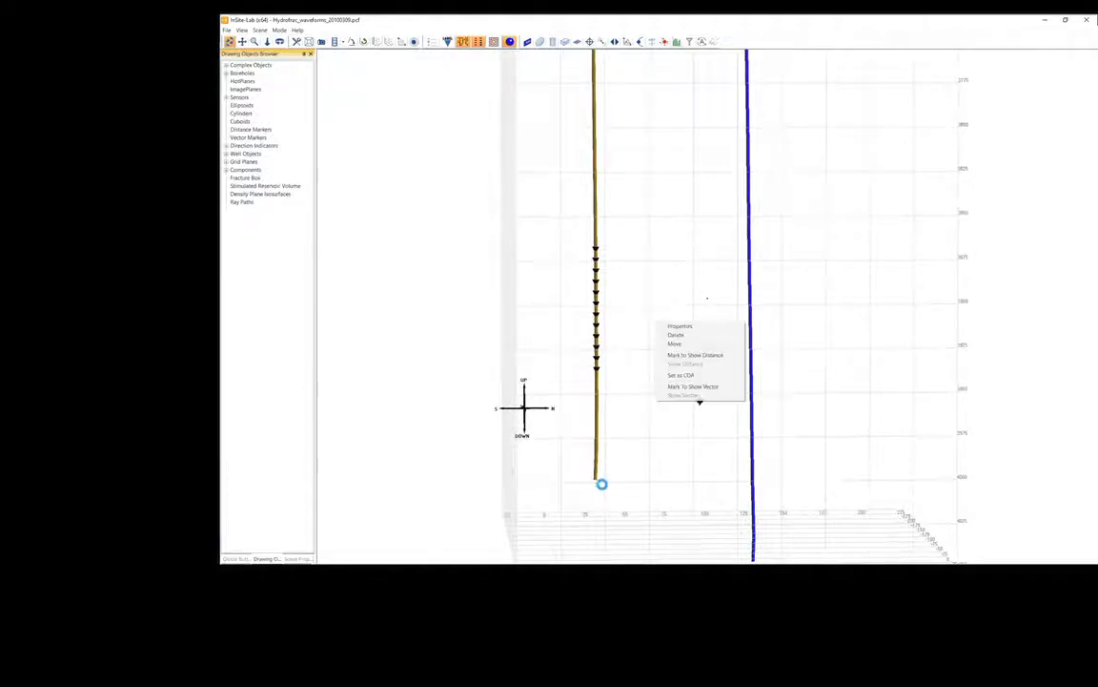
click(597, 419)
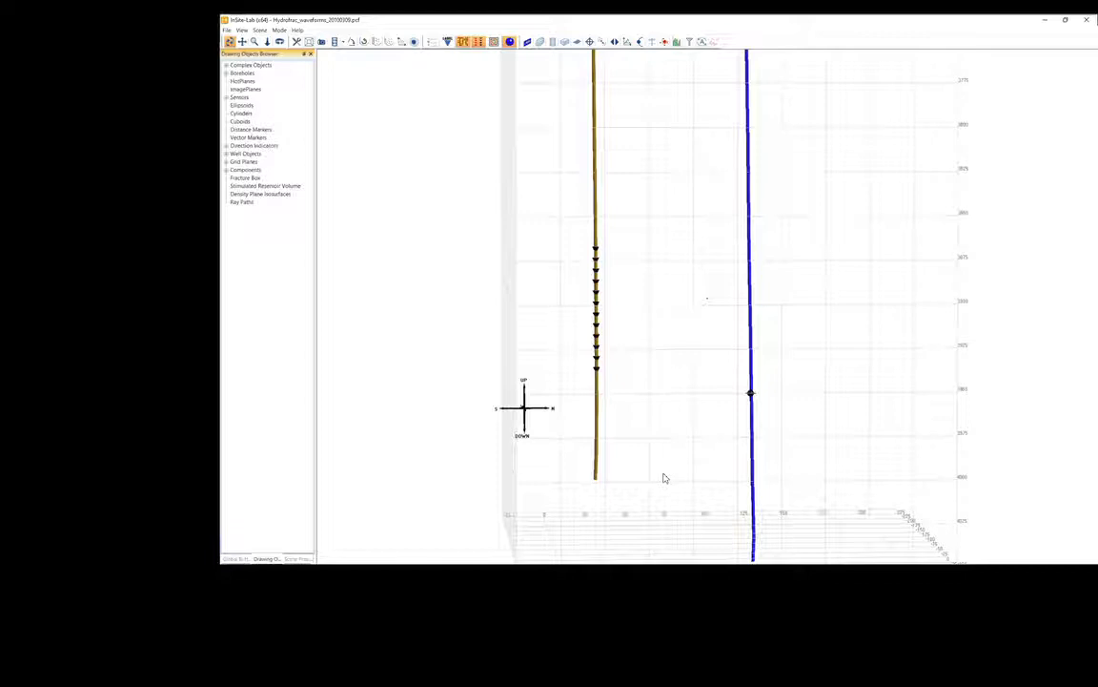
Run a Misfit Space array analysis for event position 122.236 N, -130.818 E, 3965.23 D with ray traces shown, importing the grid into the scene.
drag(588, 430, 537, 262)
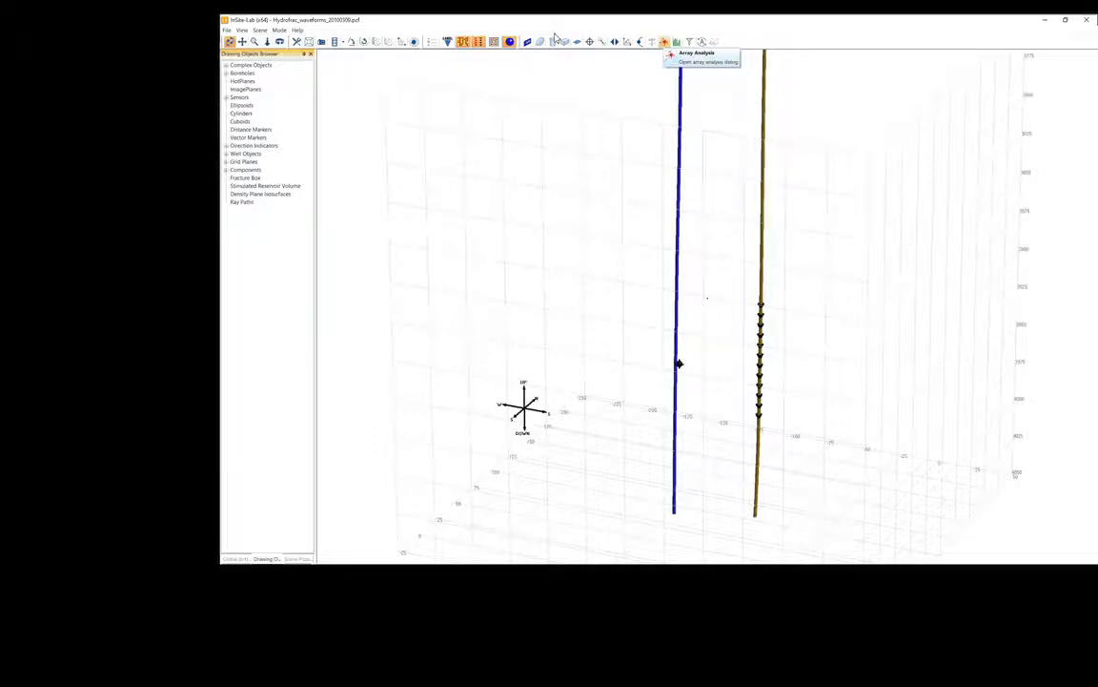
click(664, 41)
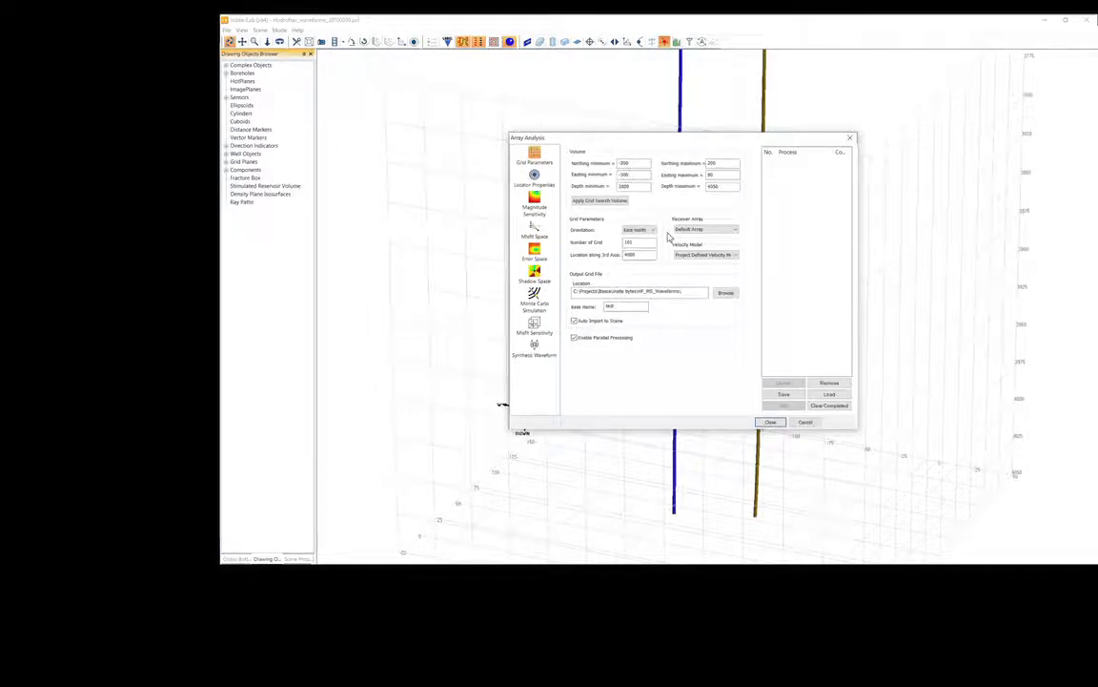
click(640, 230)
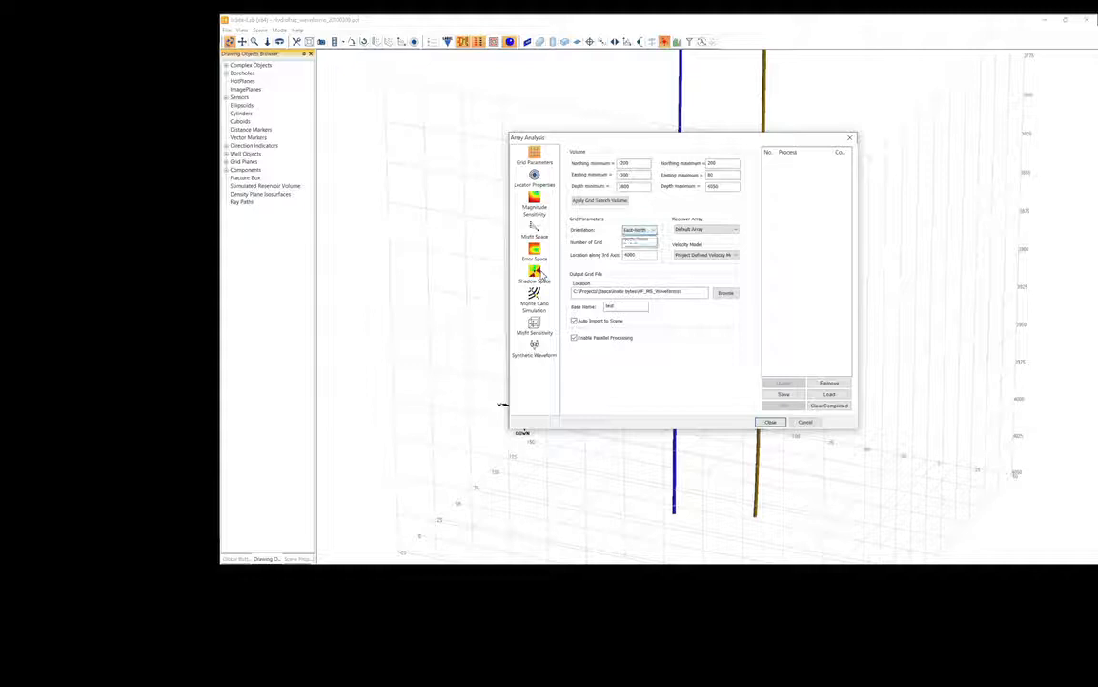
click(541, 275)
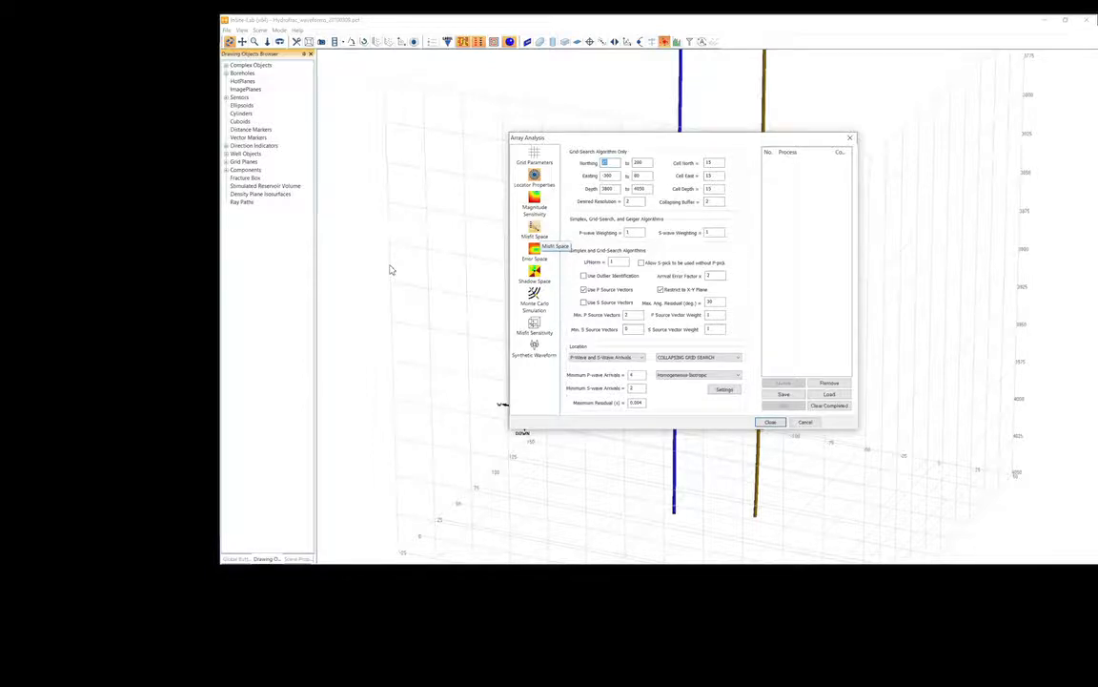
click(533, 227)
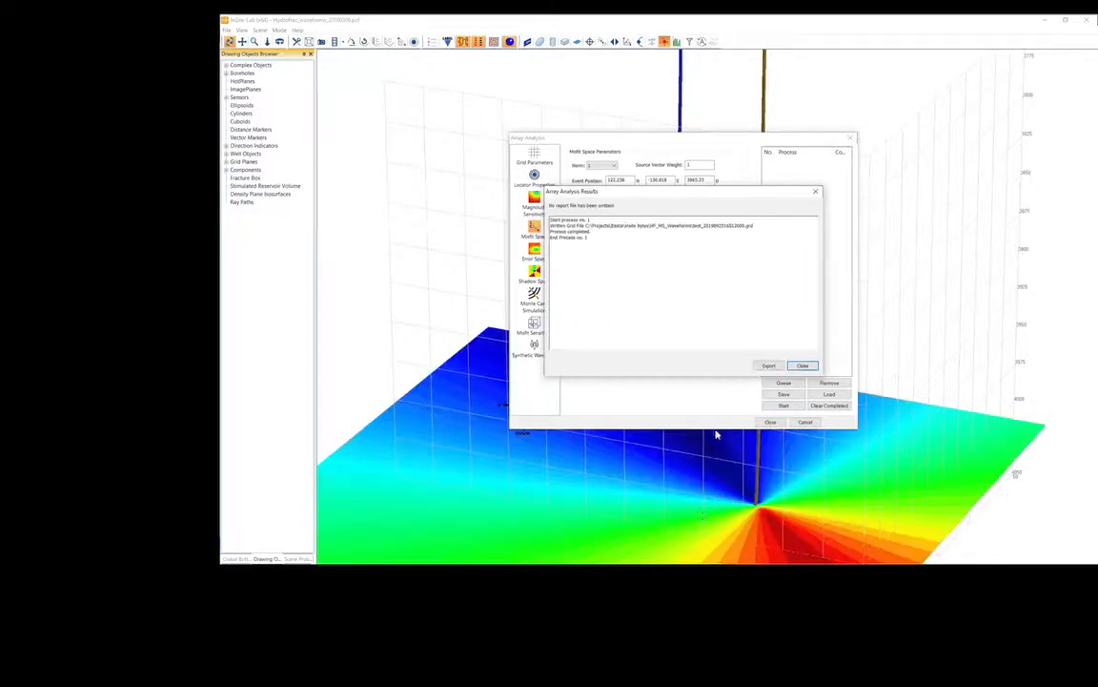
click(803, 366)
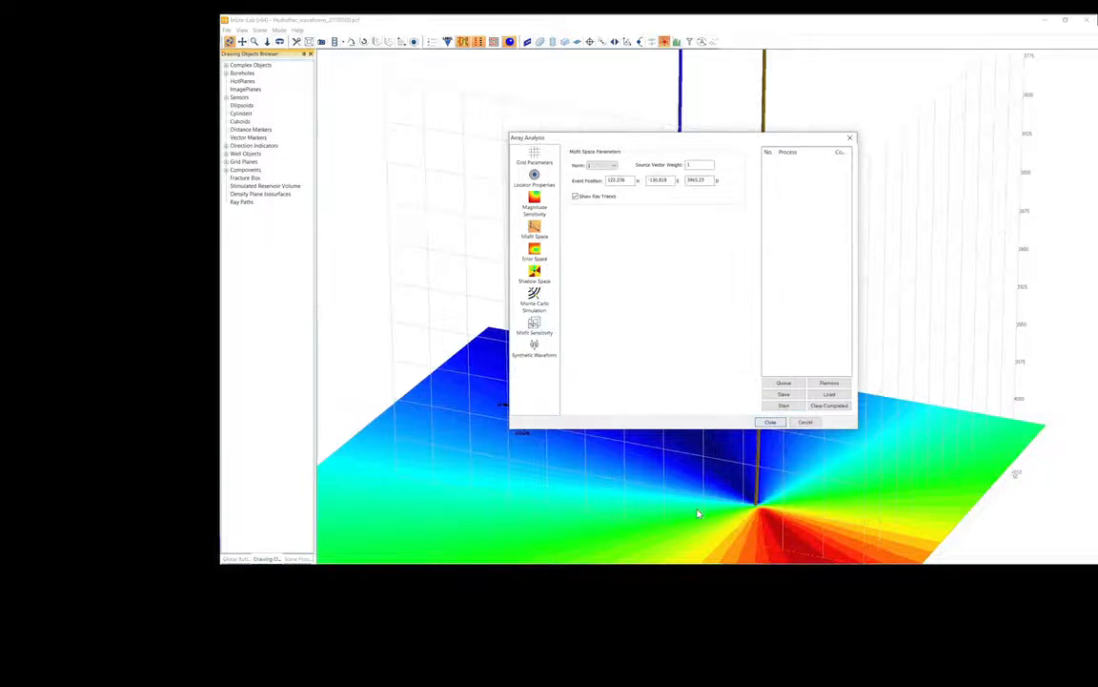
click(770, 422)
View the misfit plane from above and open its properties to bring up the Misfit Space colour scale.
drag(755, 436, 567, 272)
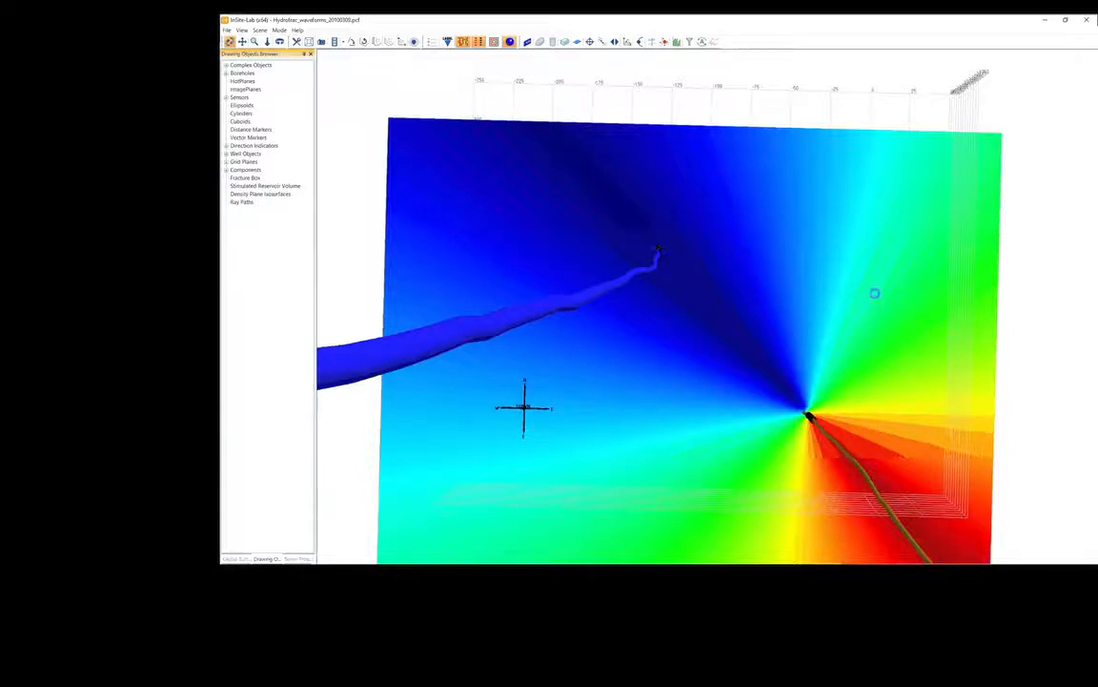
right_click(874, 293)
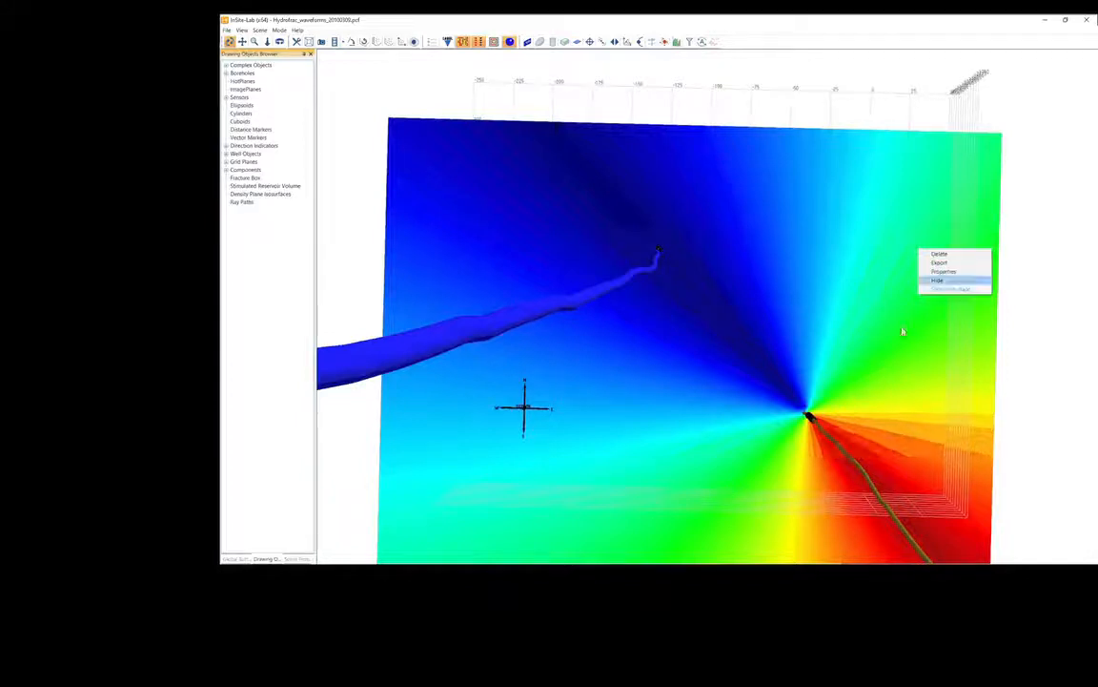
key(Up)
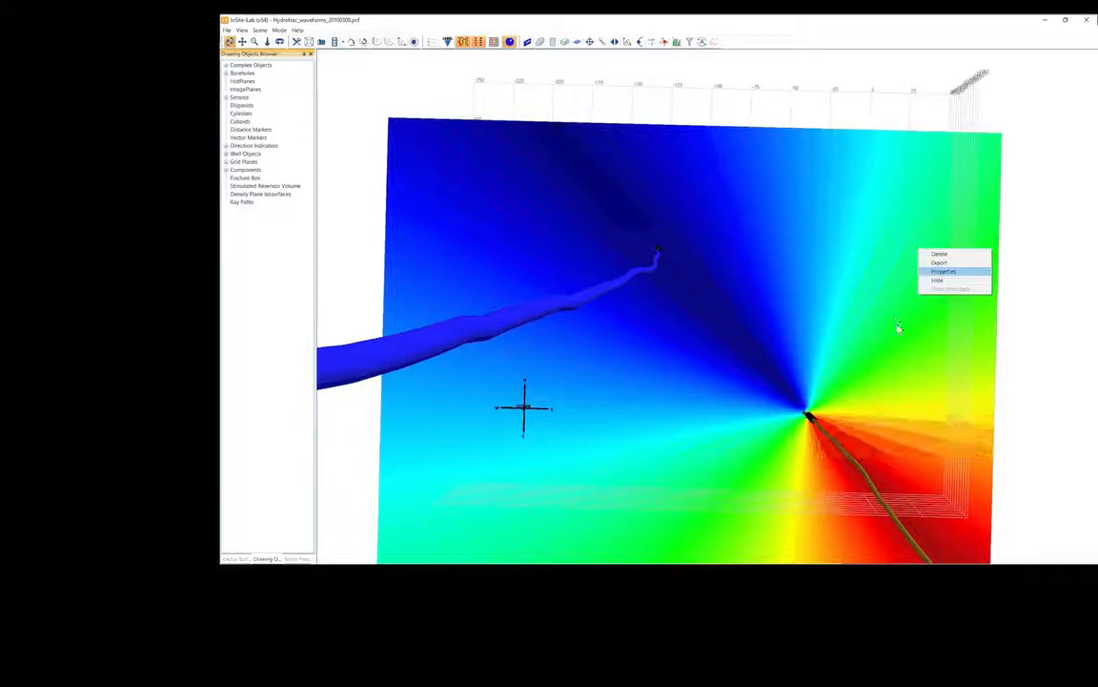
key(Return)
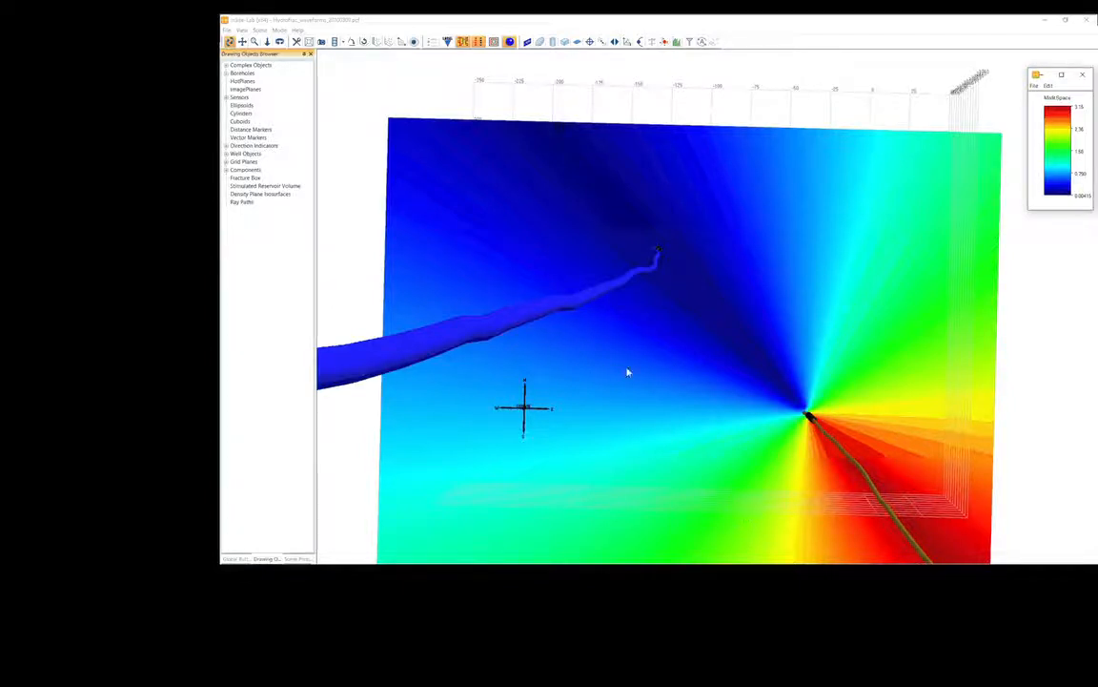
Delete the misfit density plane from the 3D scene.
drag(569, 315, 441, 237)
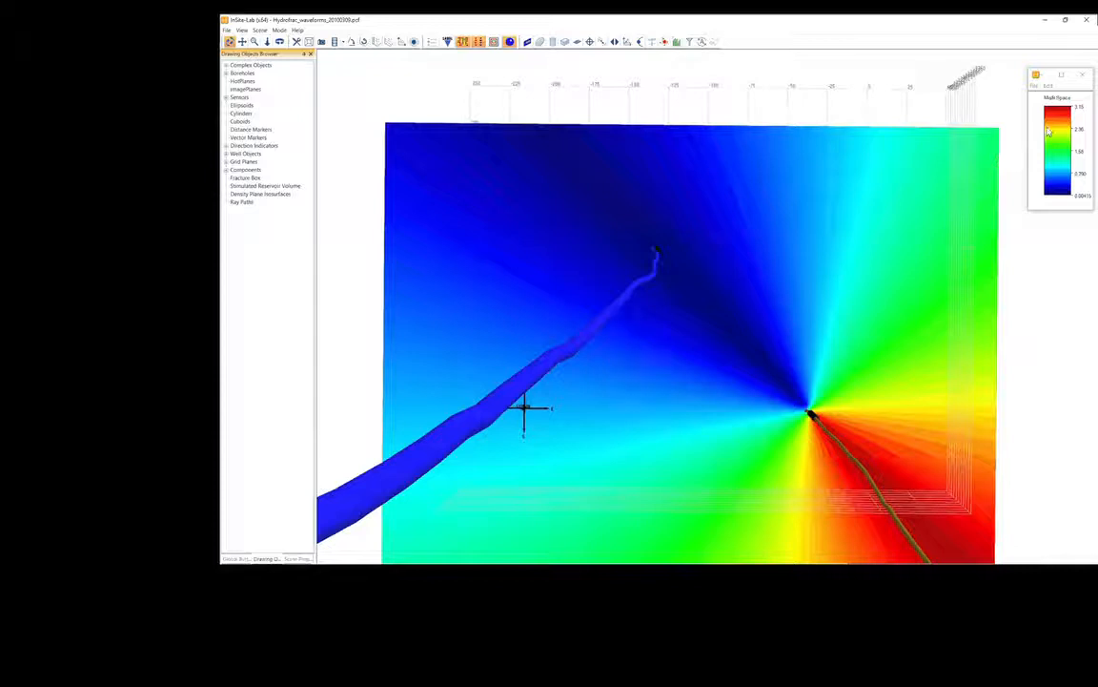
right_click(806, 237)
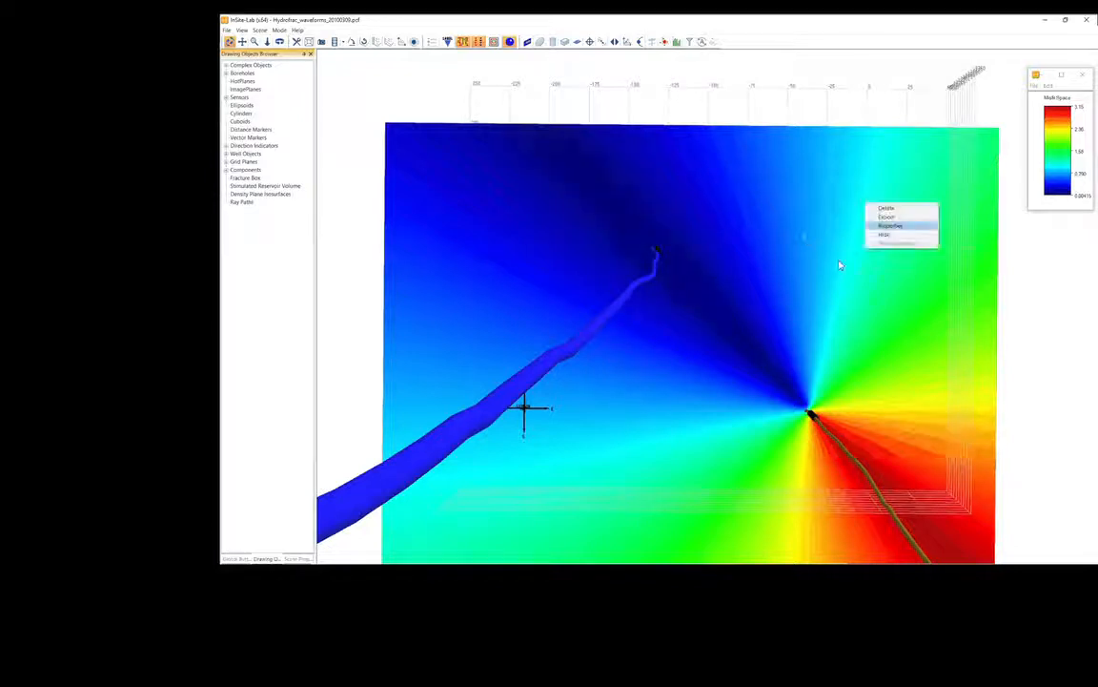
click(887, 208)
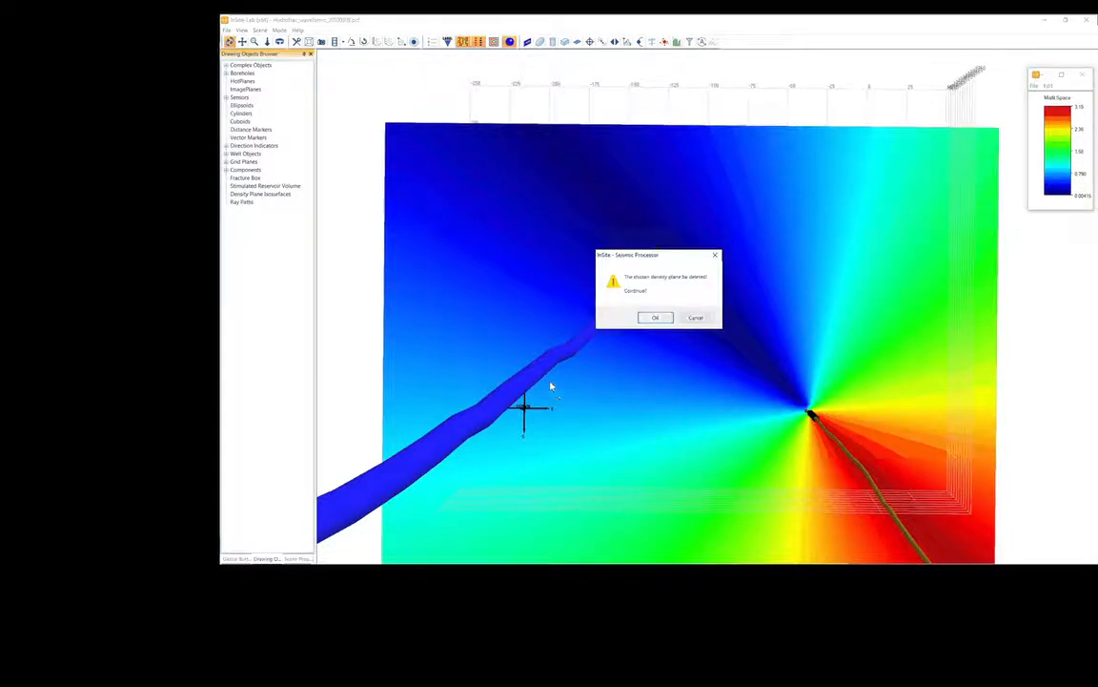
key(Return)
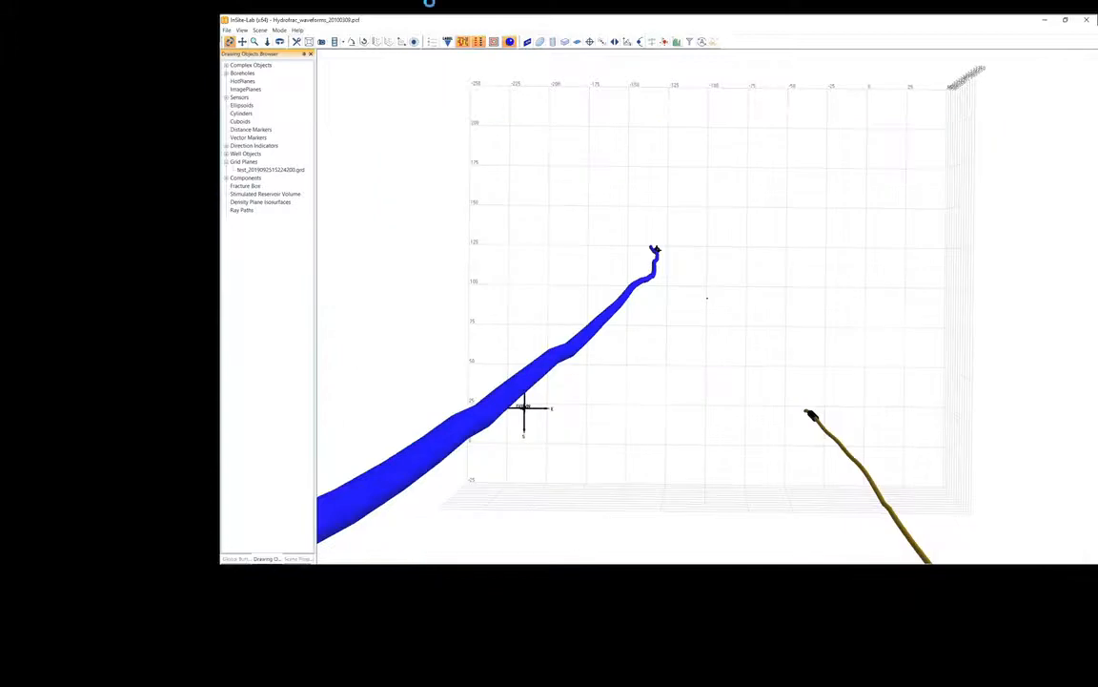
Rerun the Misfit Space analysis for the same event position after reviewing the locator properties, and view the new plane from above.
click(664, 42)
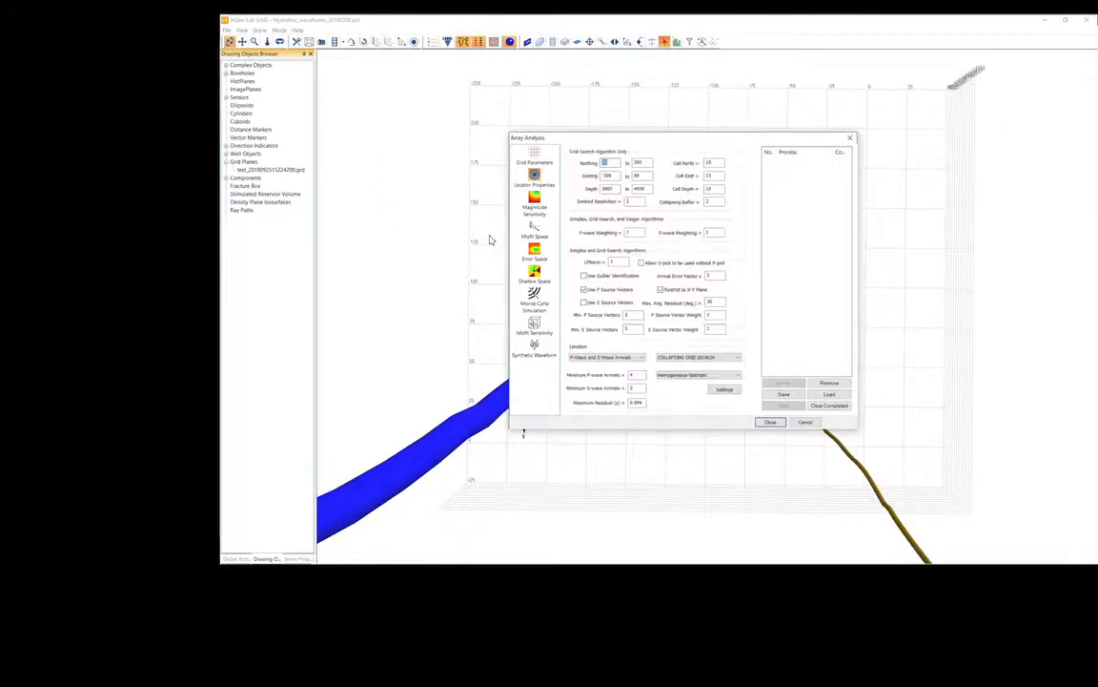
click(456, 351)
click(533, 230)
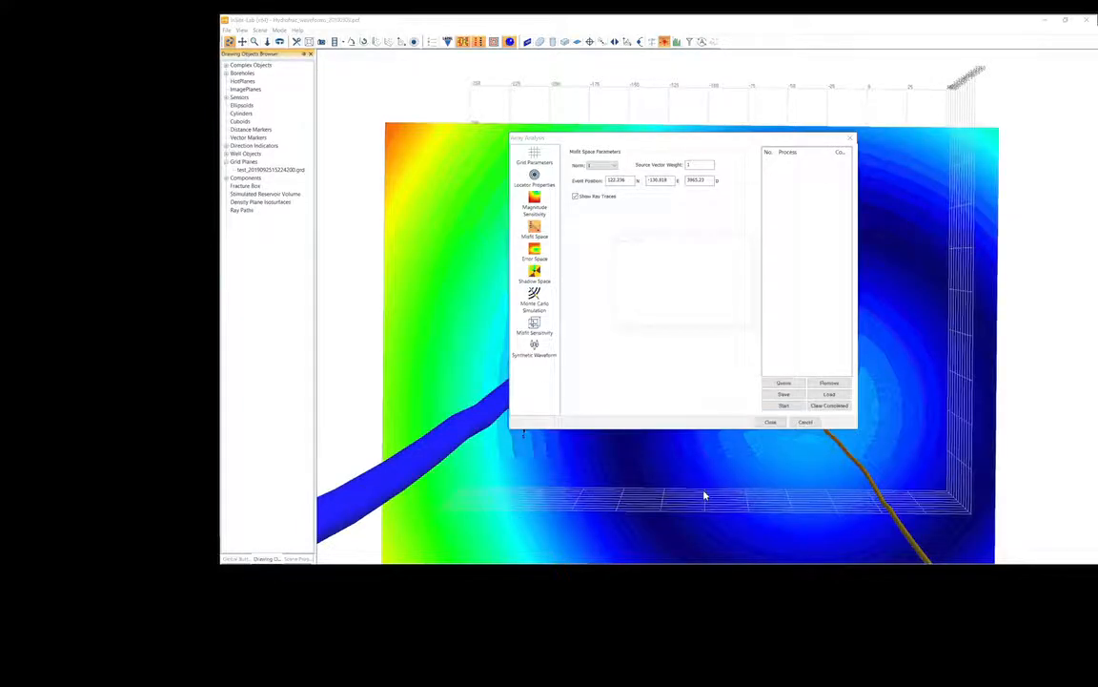
key(Return)
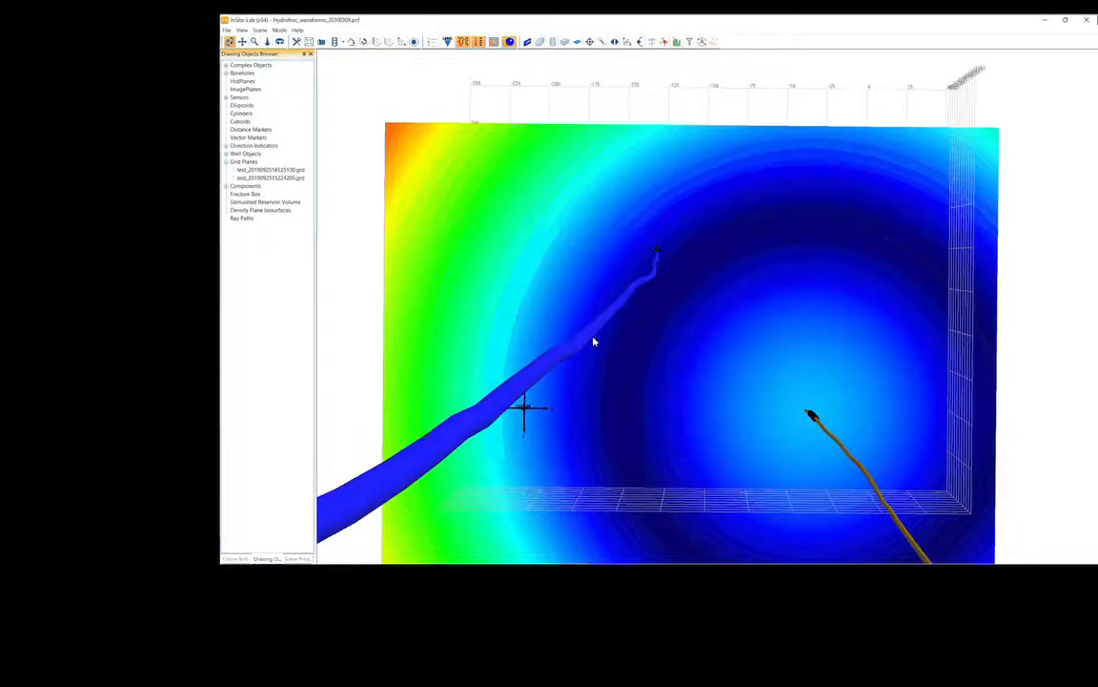
drag(593, 341, 615, 338)
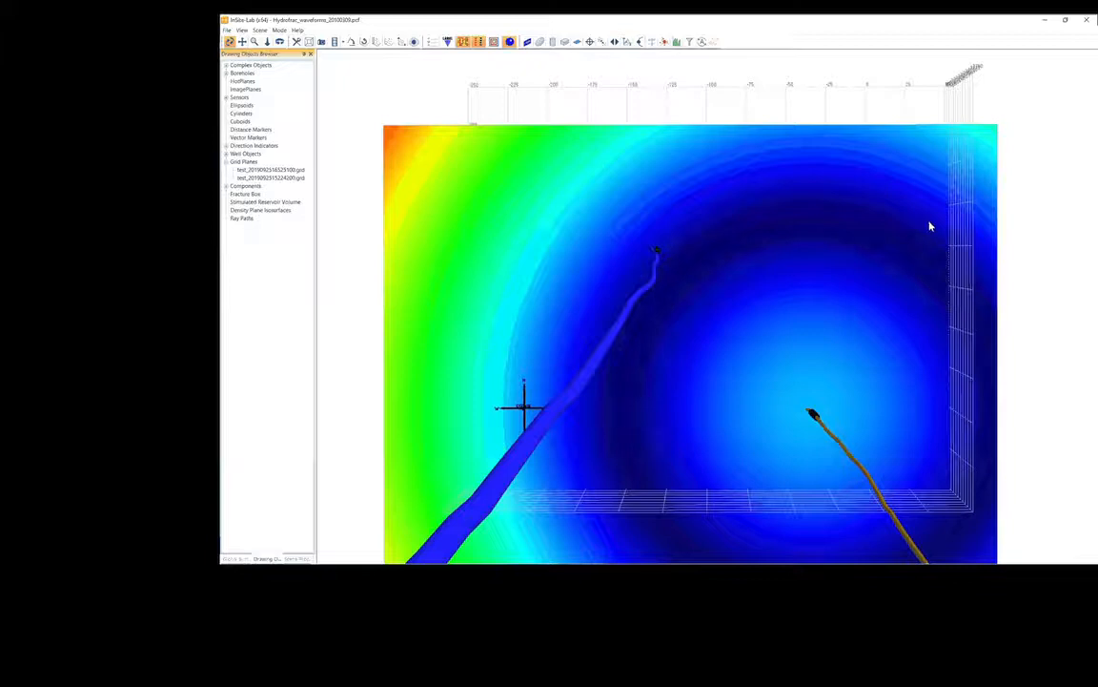
Delete the rerun misfit density plane from the 3D scene.
right_click(715, 168)
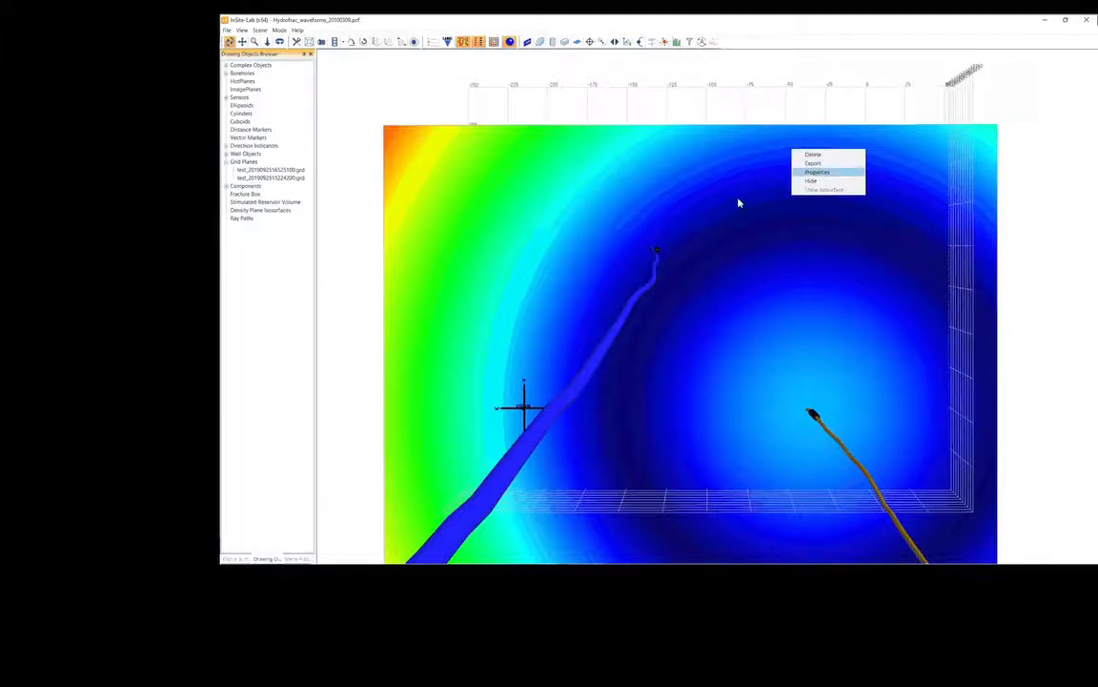
click(812, 154)
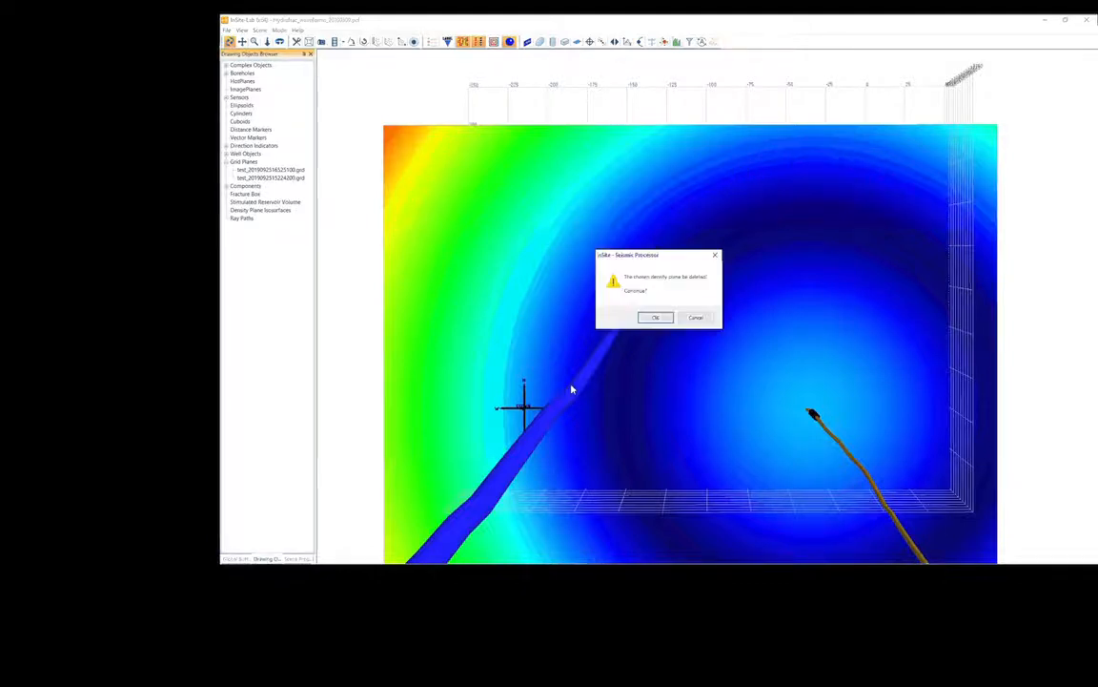
click(654, 317)
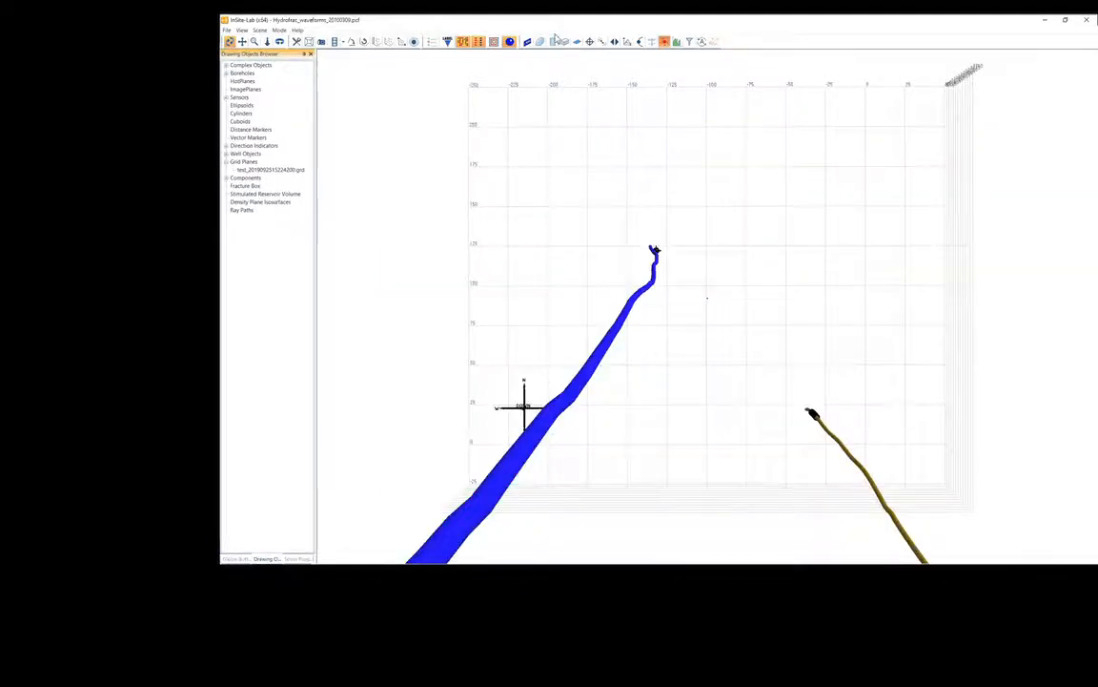
Run a Monte Carlo Simulation array analysis of 250 random events at the 3D event position and inspect the resulting cluster around the well.
click(554, 42)
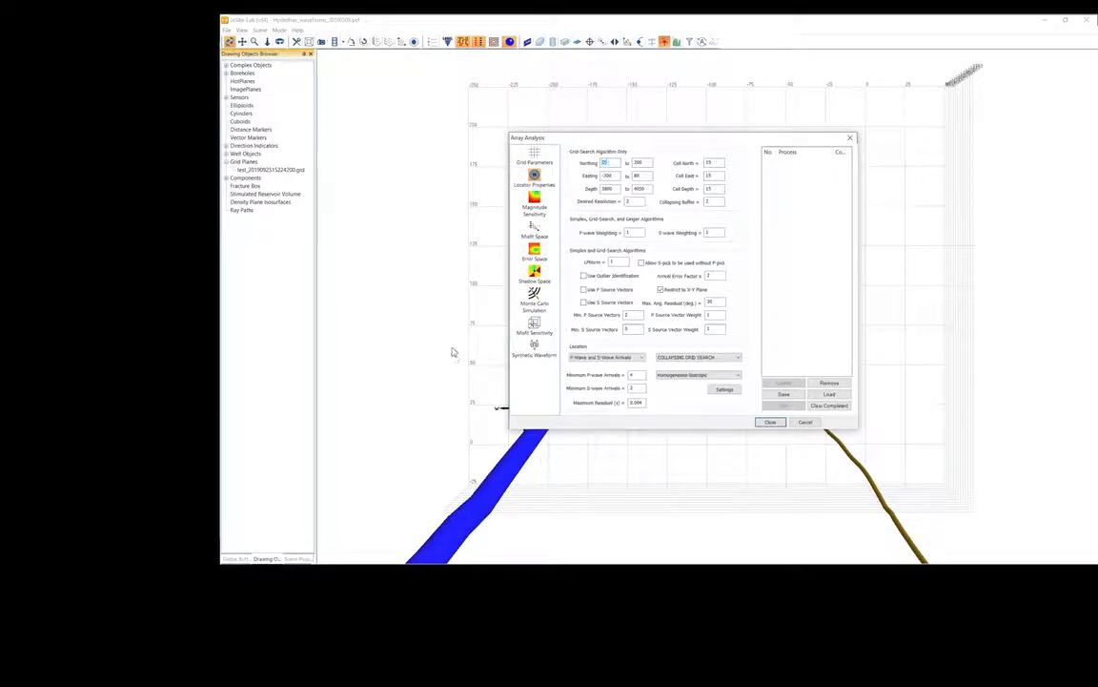
click(584, 289)
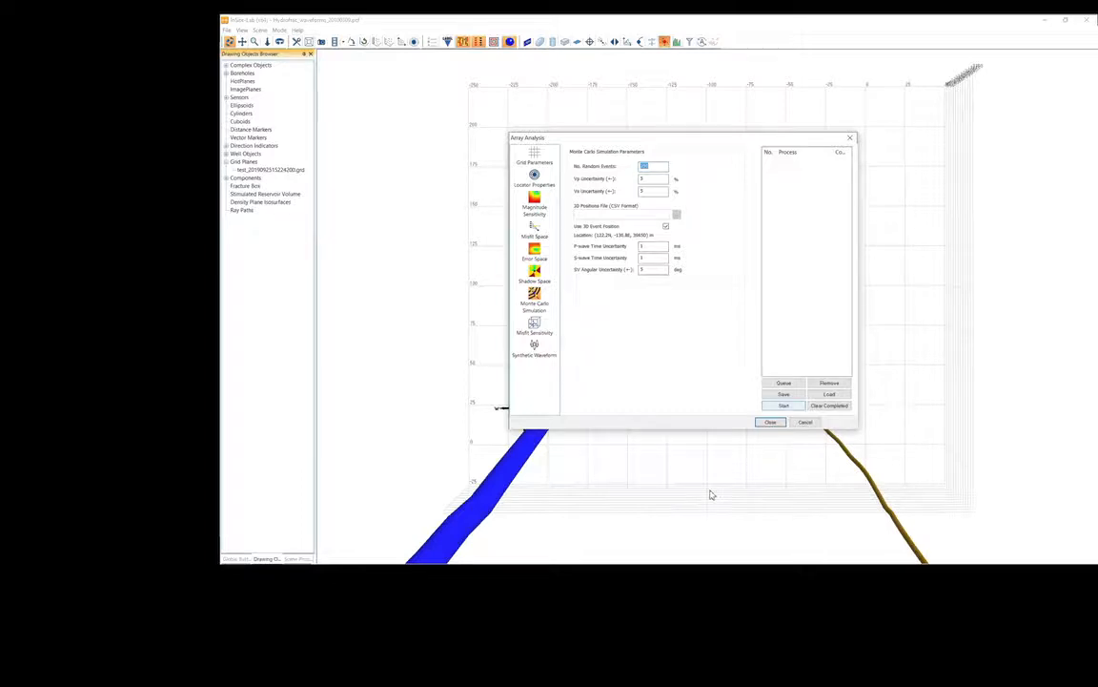
click(784, 405)
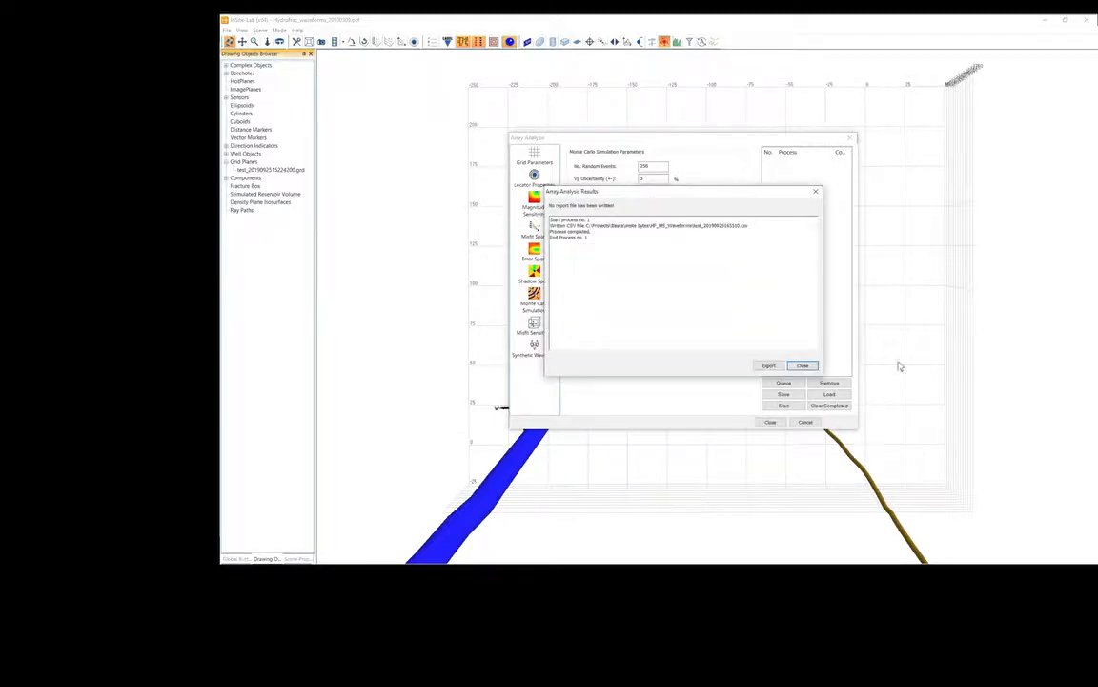
click(803, 365)
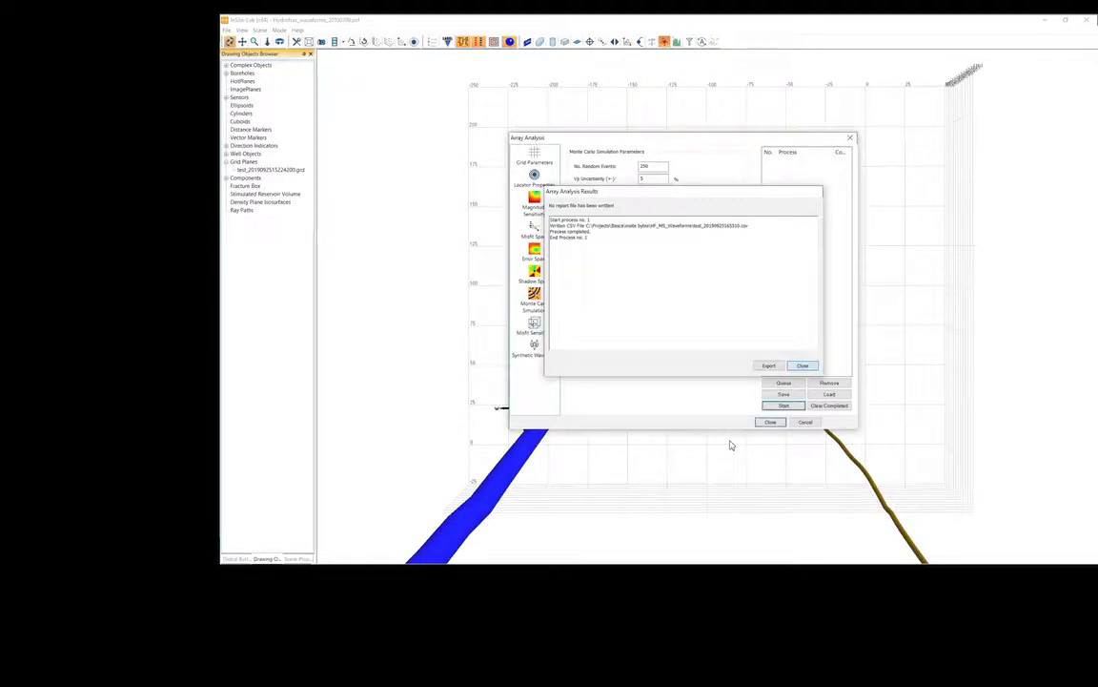
click(688, 515)
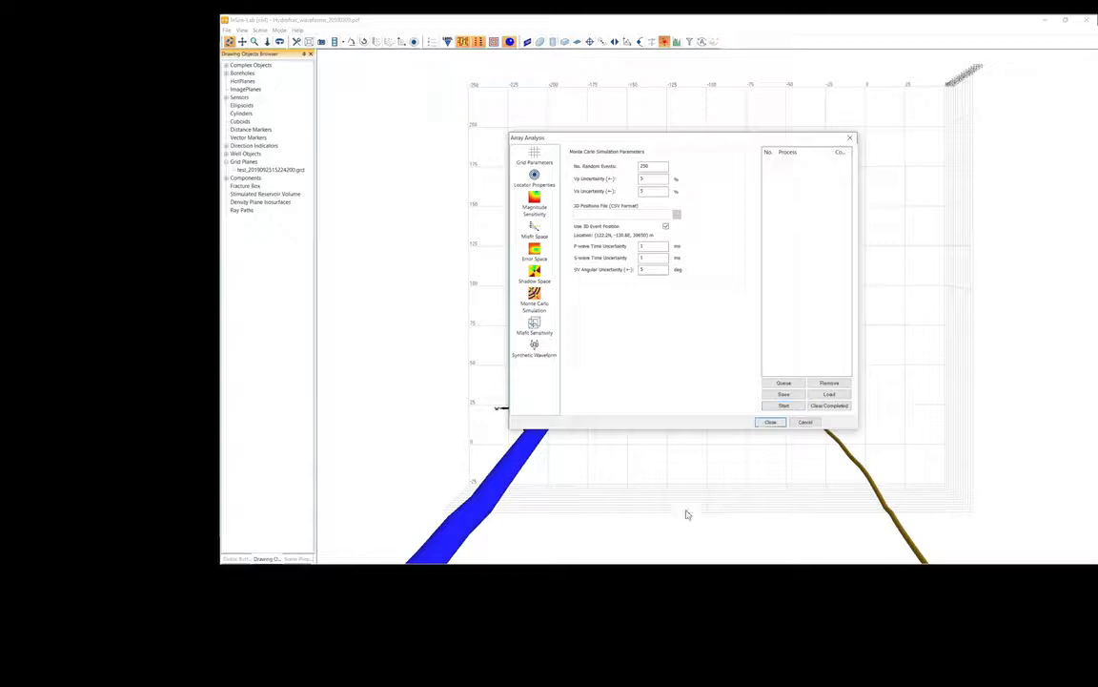
drag(588, 205, 558, 466)
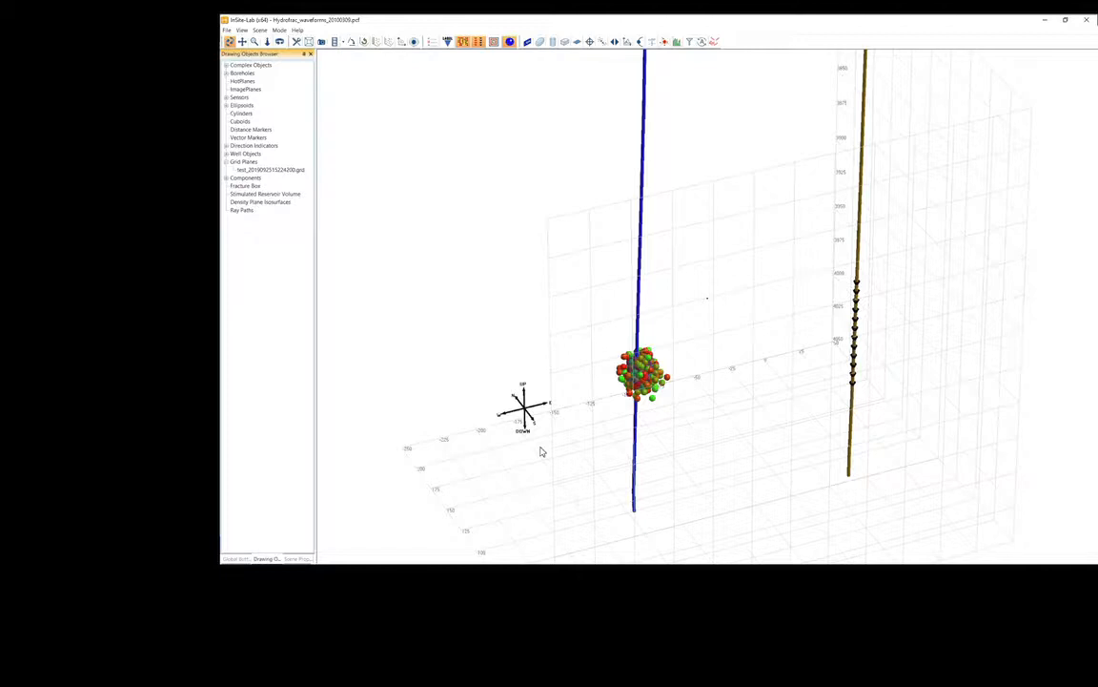
scroll(541, 473, up, 1)
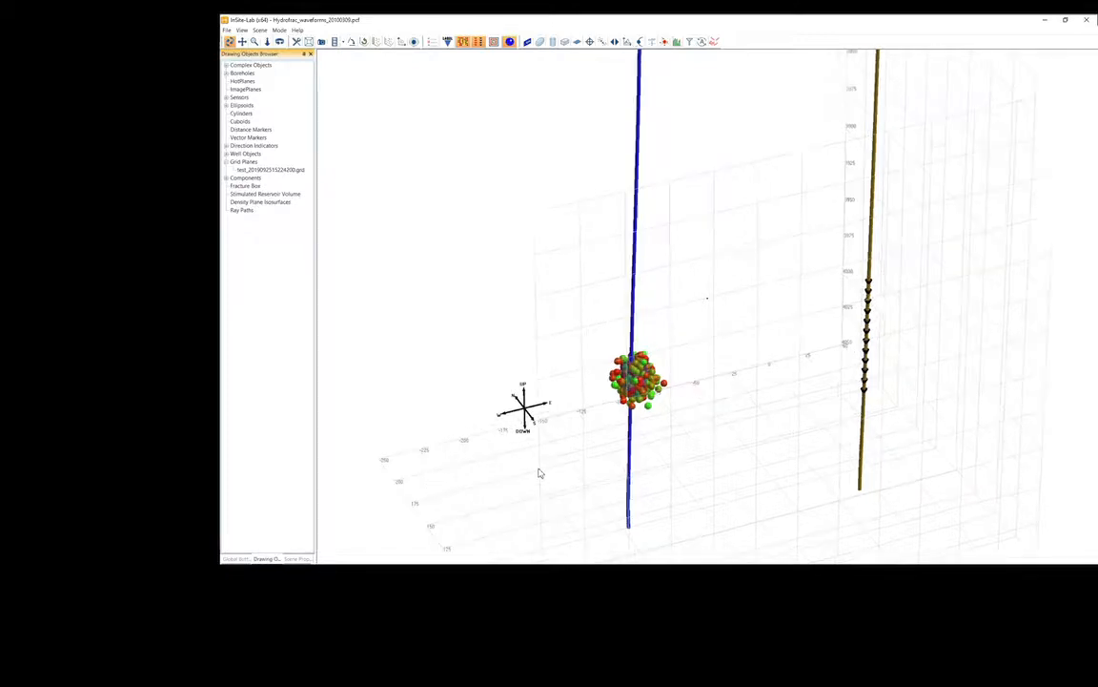
scroll(539, 473, up, 2)
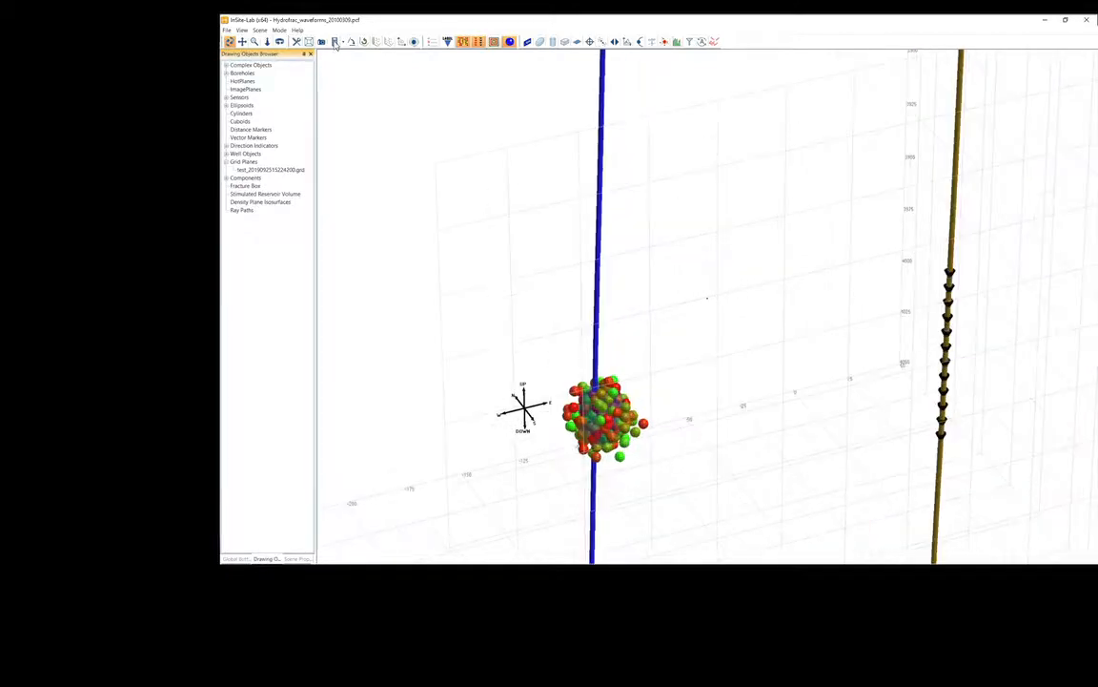
Hide the simulated events and view the Monte Carlo ellipsoid's properties.
click(335, 42)
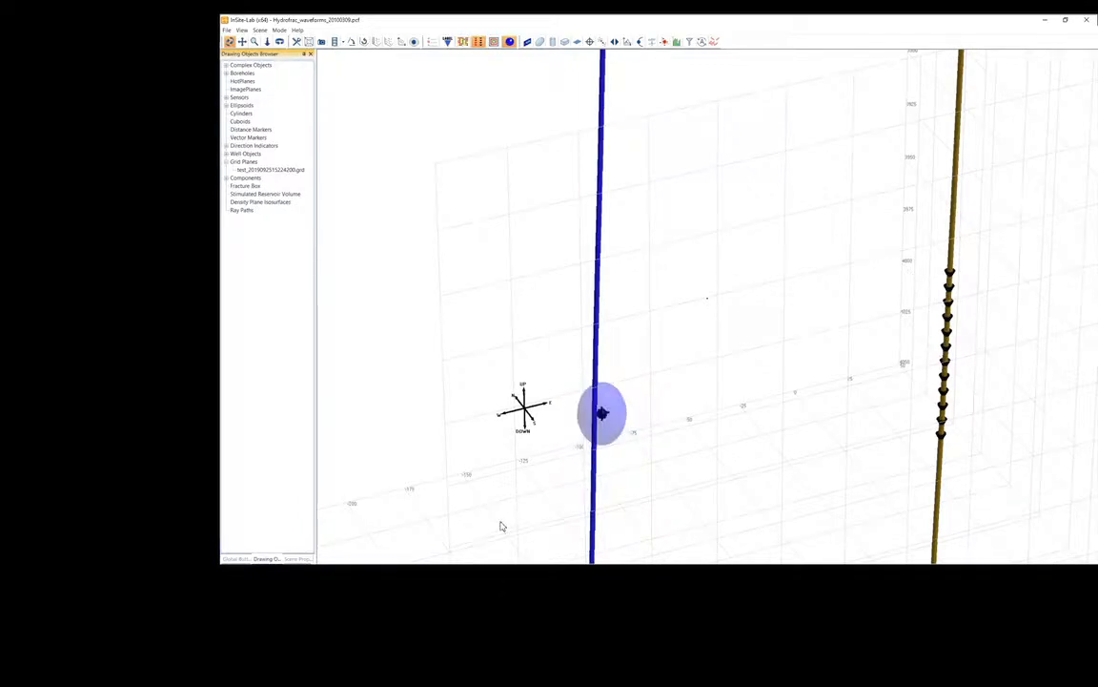
right_click(622, 433)
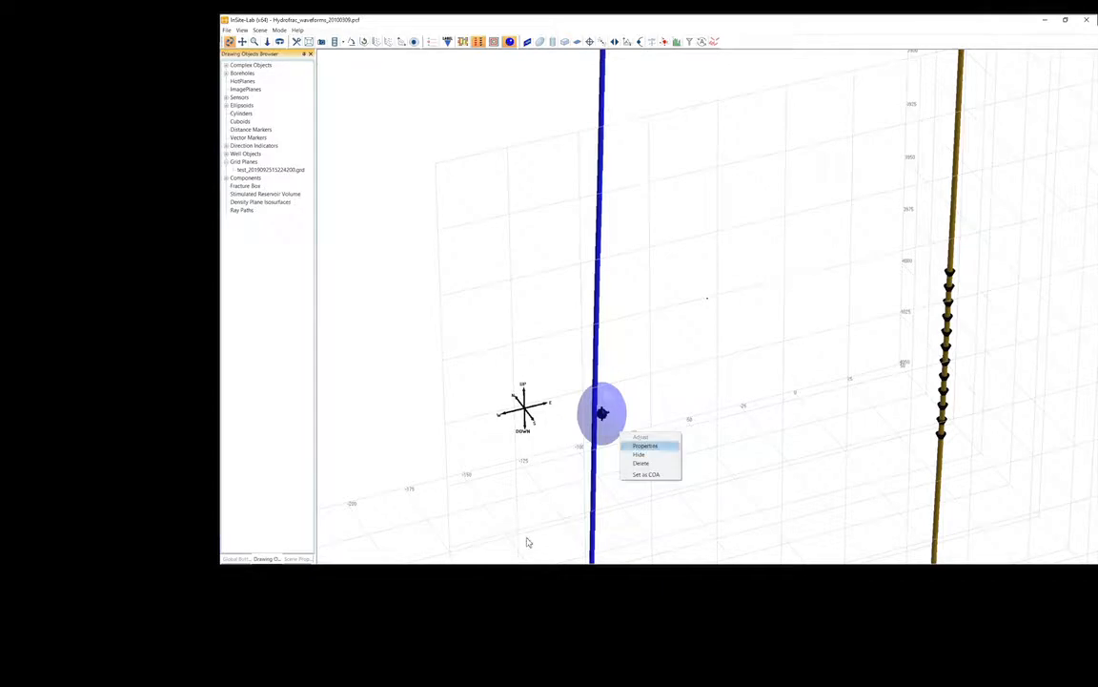
click(646, 445)
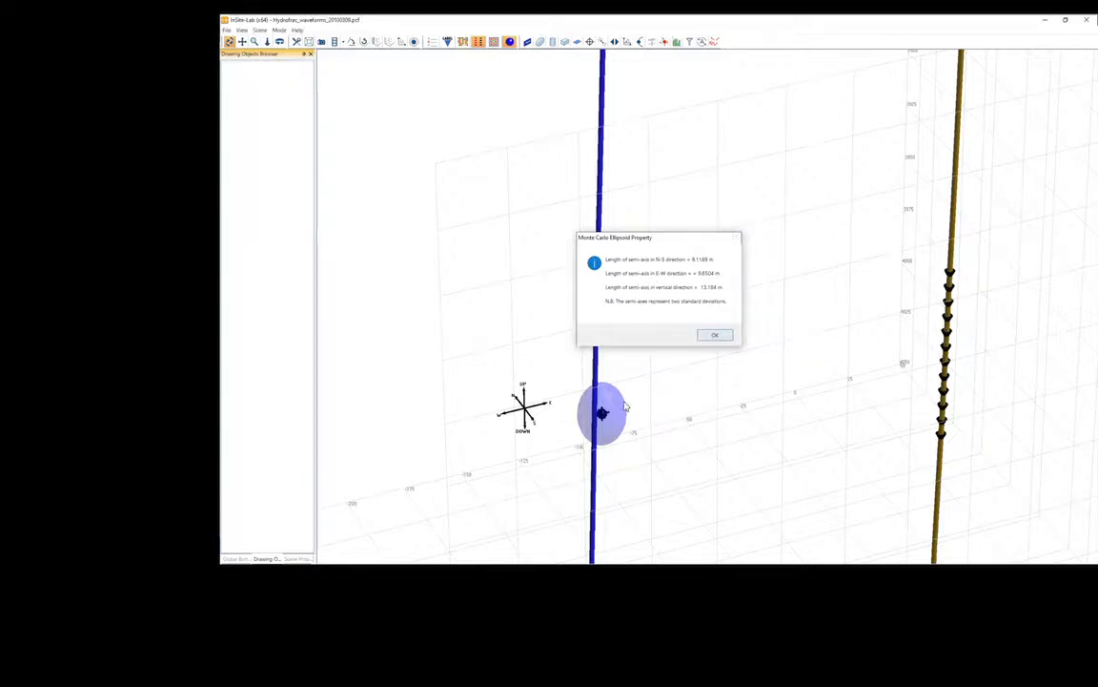
click(715, 335)
Show the simulated events again and view the cluster side-on beside the treatment well.
click(463, 42)
drag(651, 399, 478, 510)
drag(581, 545, 423, 460)
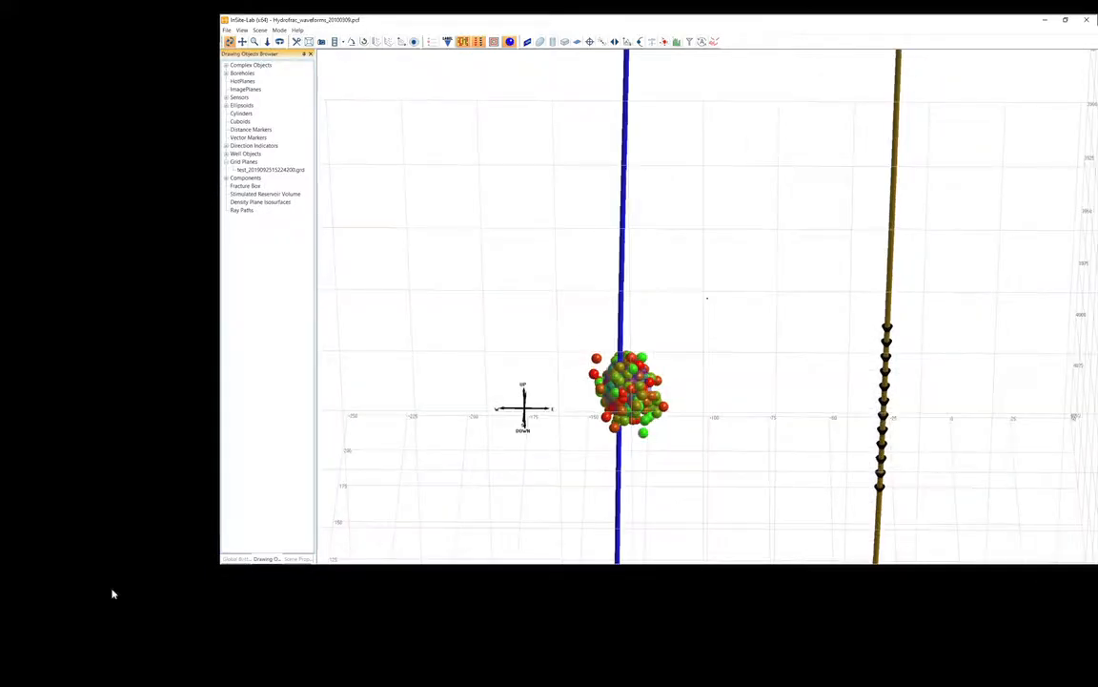
Disable the simulated events component, enable the hydrofrac(1) component, and return to the 3D scene.
click(237, 559)
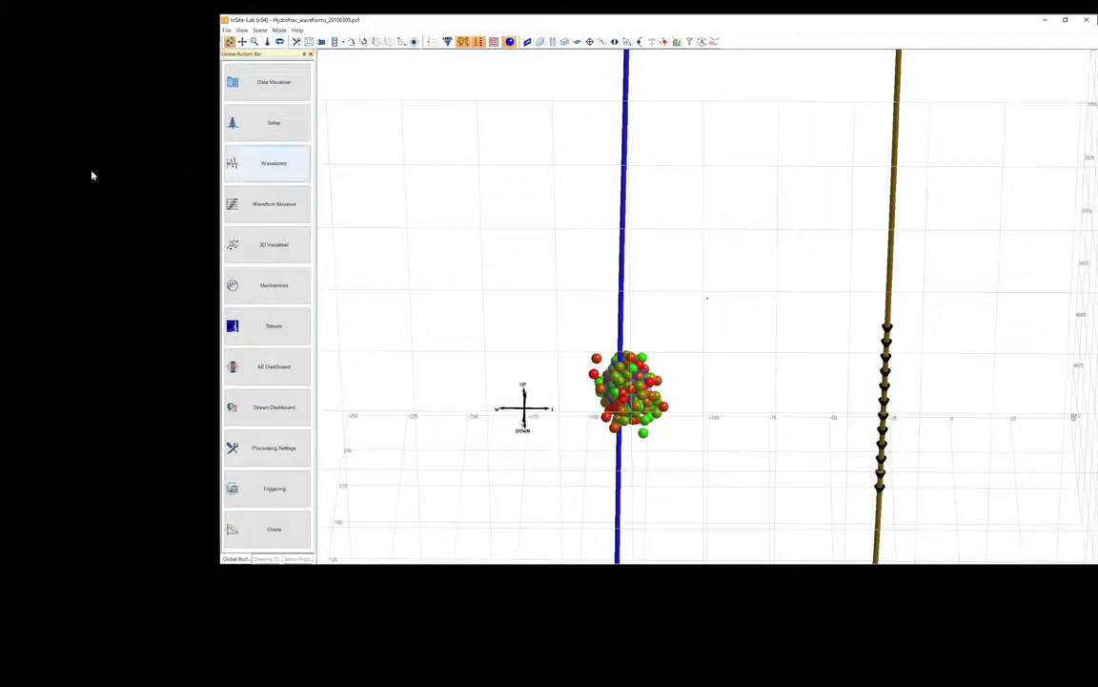
click(272, 82)
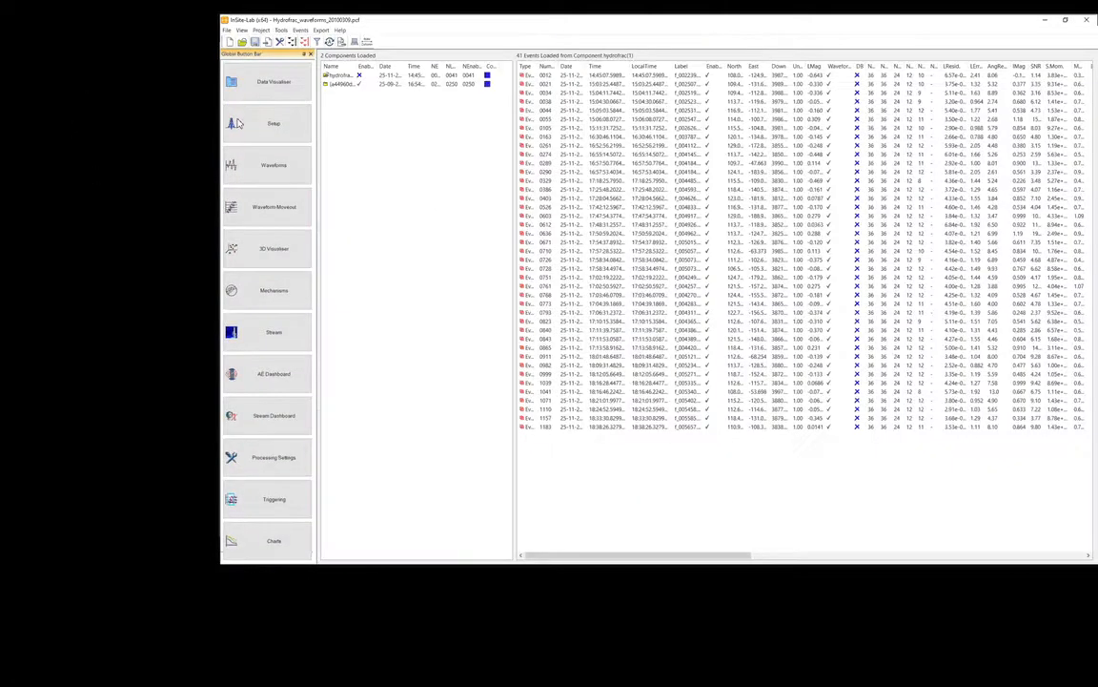
mouse_move(170, 60)
mouse_down()
mouse_move(215, 61)
mouse_move(192, 61)
mouse_up()
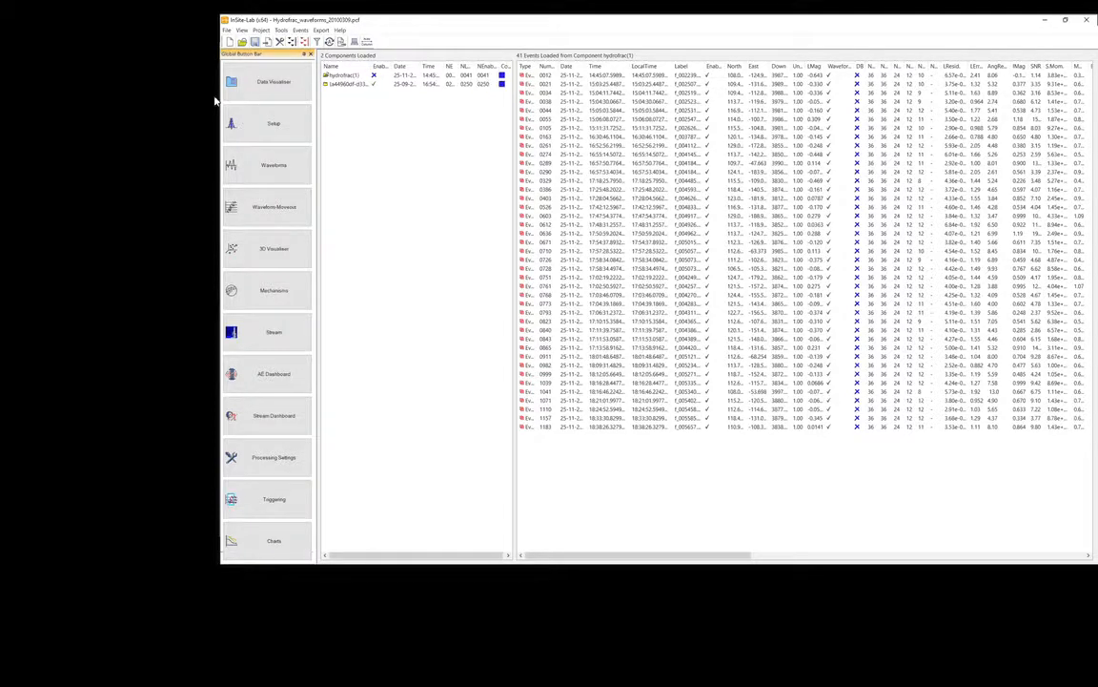
right_click(395, 84)
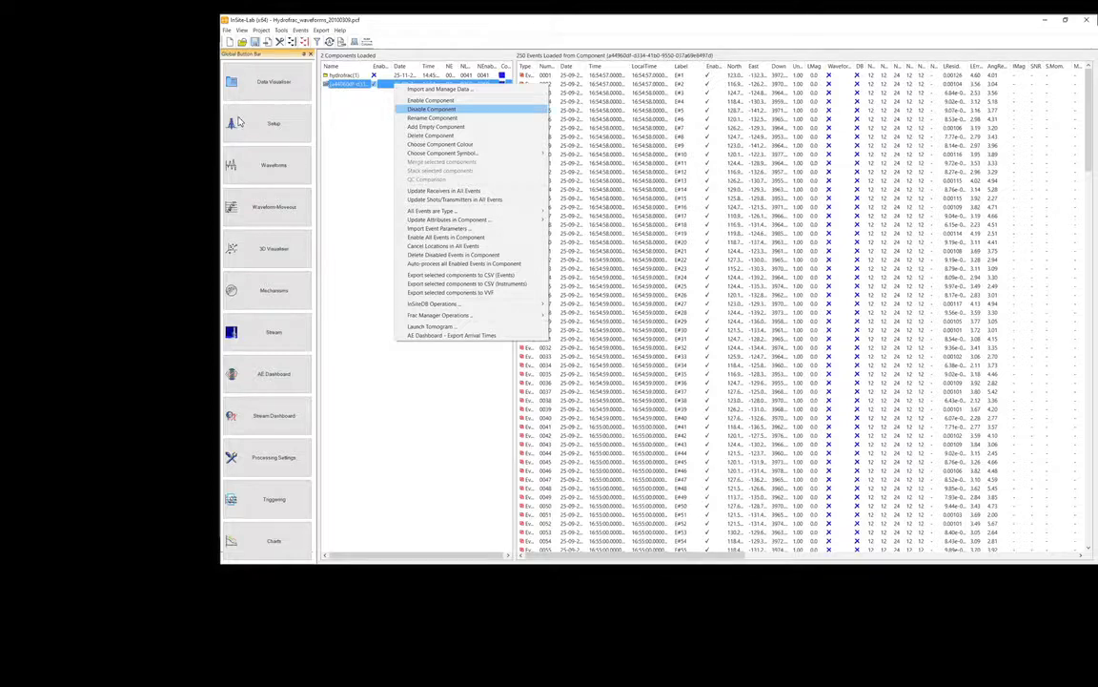
click(431, 109)
click(395, 75)
right_click(395, 76)
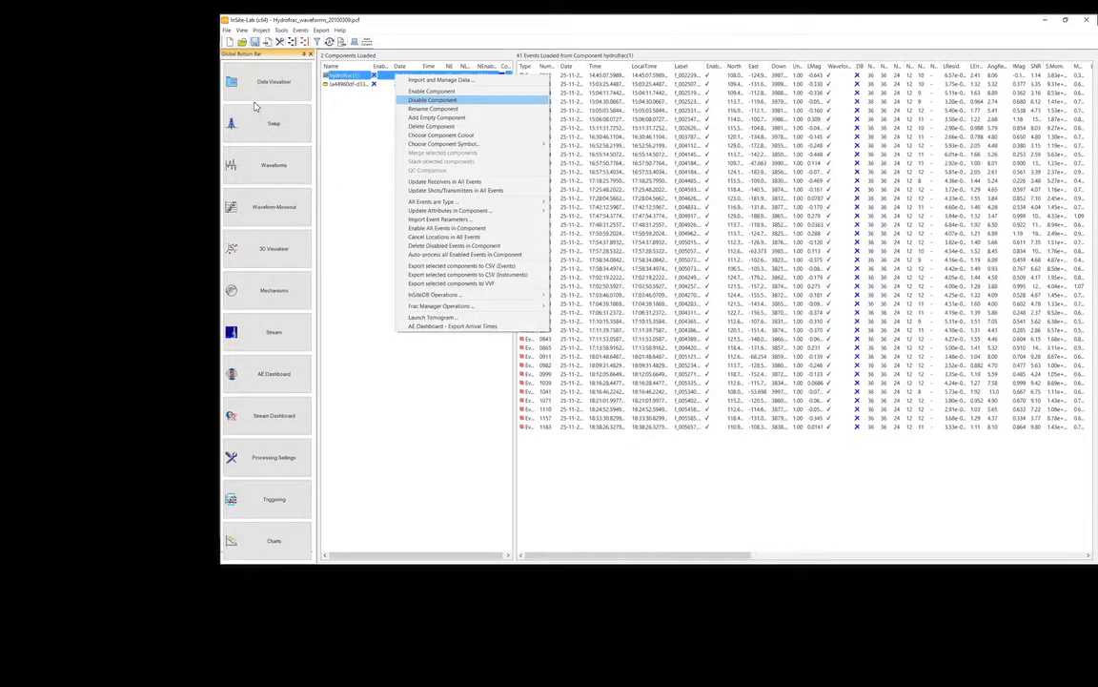
click(431, 92)
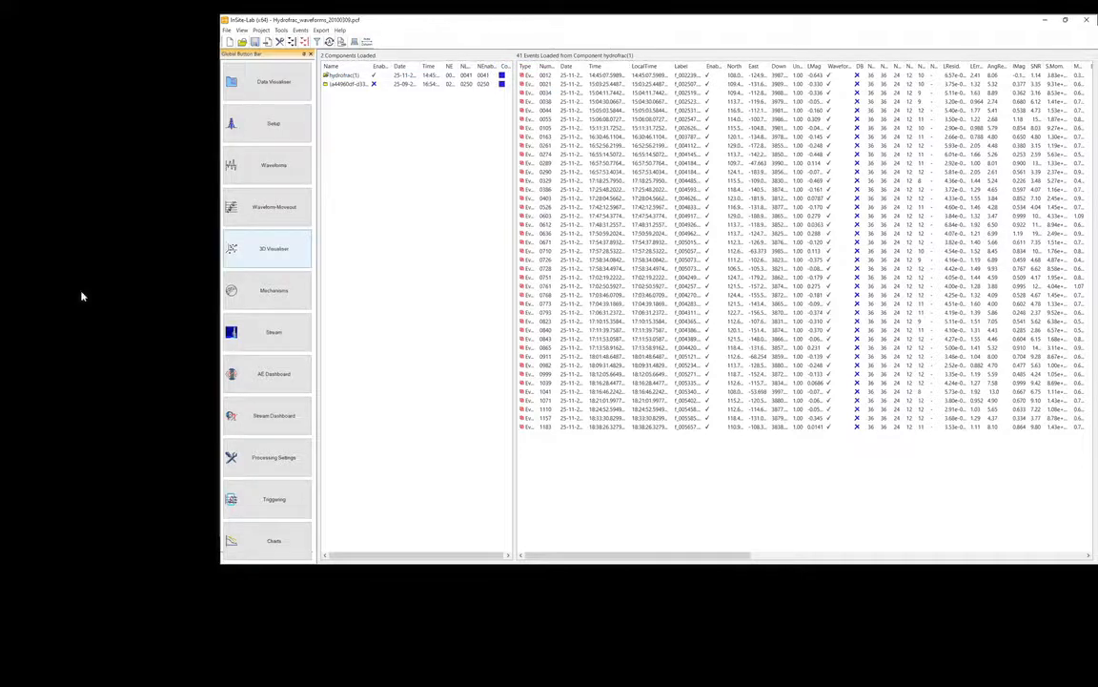
click(274, 248)
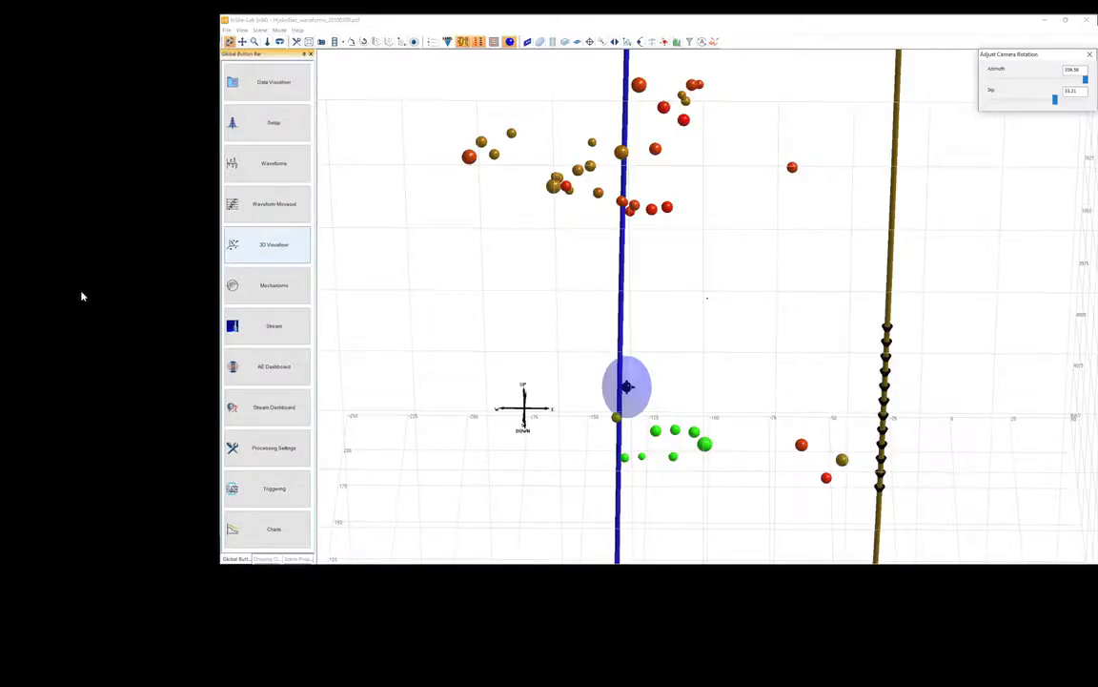
Enable uncertainty visualisation with the RMS Line Only option and inspect the error lines on the hydrofrac events.
drag(616, 405, 630, 489)
drag(613, 589, 609, 593)
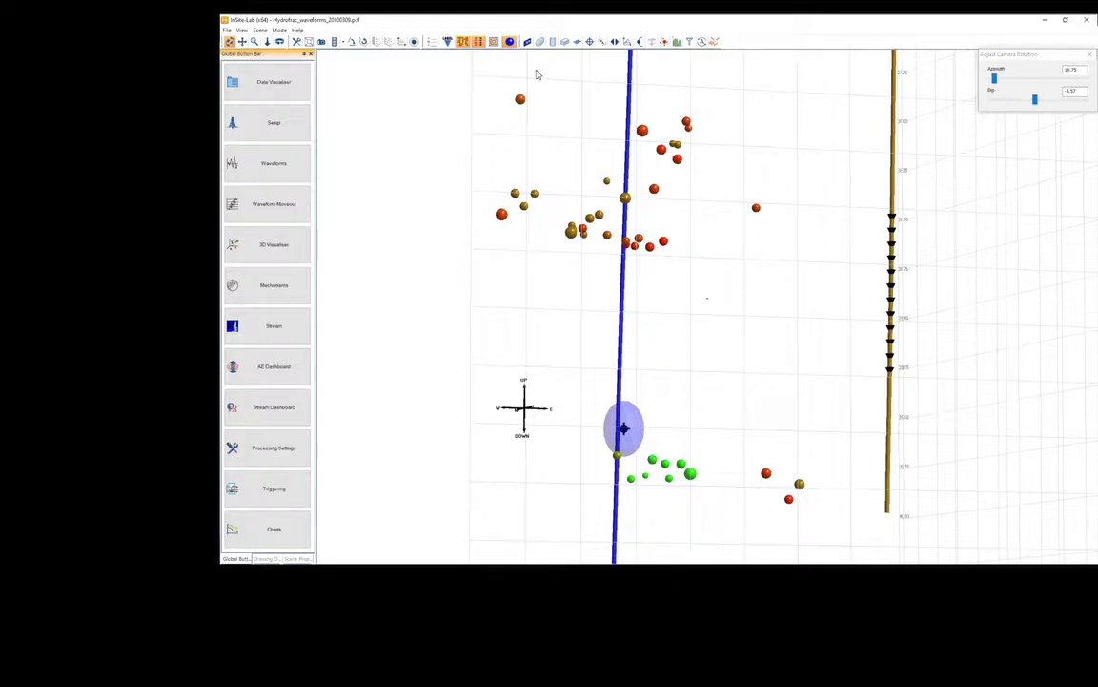
drag(536, 75, 670, 215)
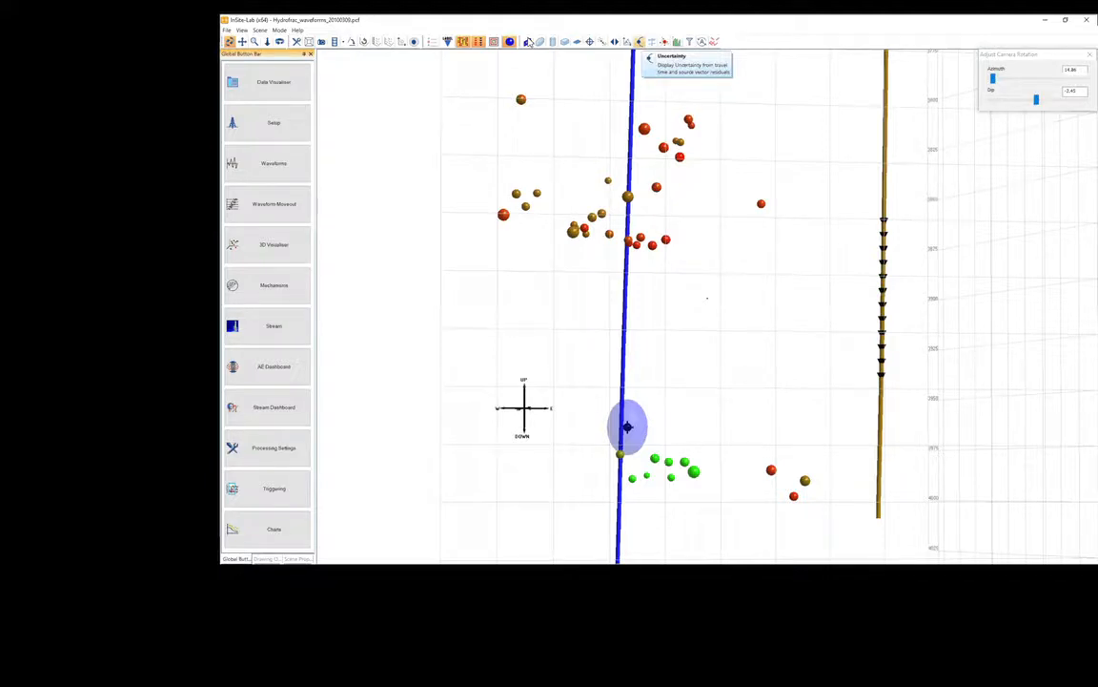
click(639, 42)
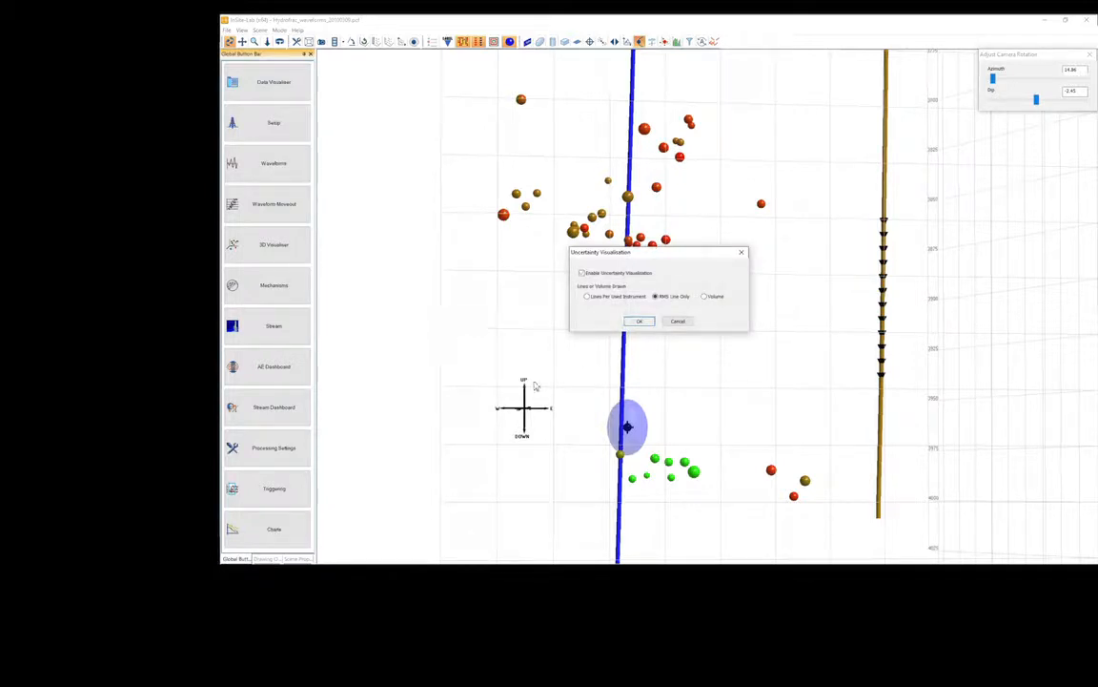
key(Return)
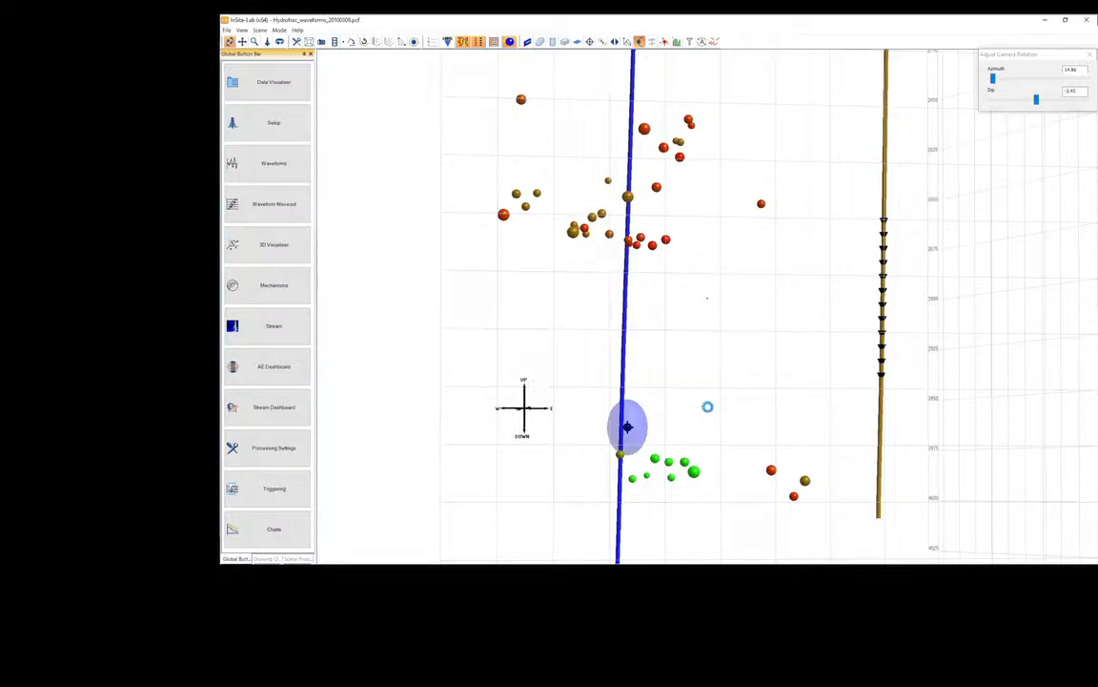
drag(712, 375, 676, 333)
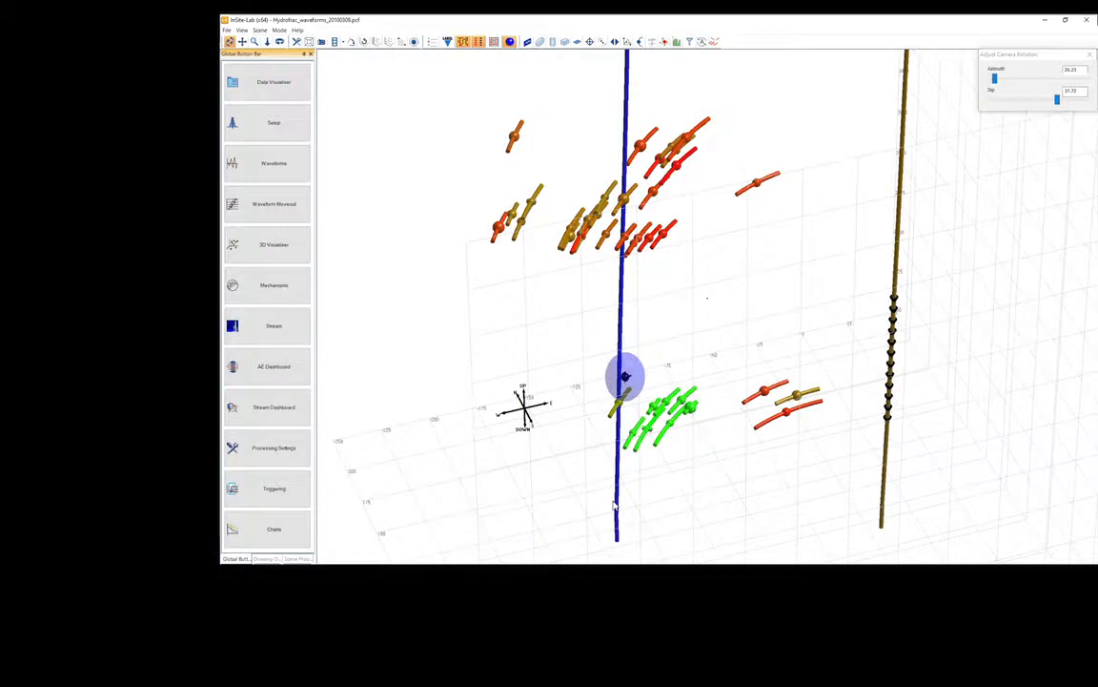
drag(614, 505, 672, 480)
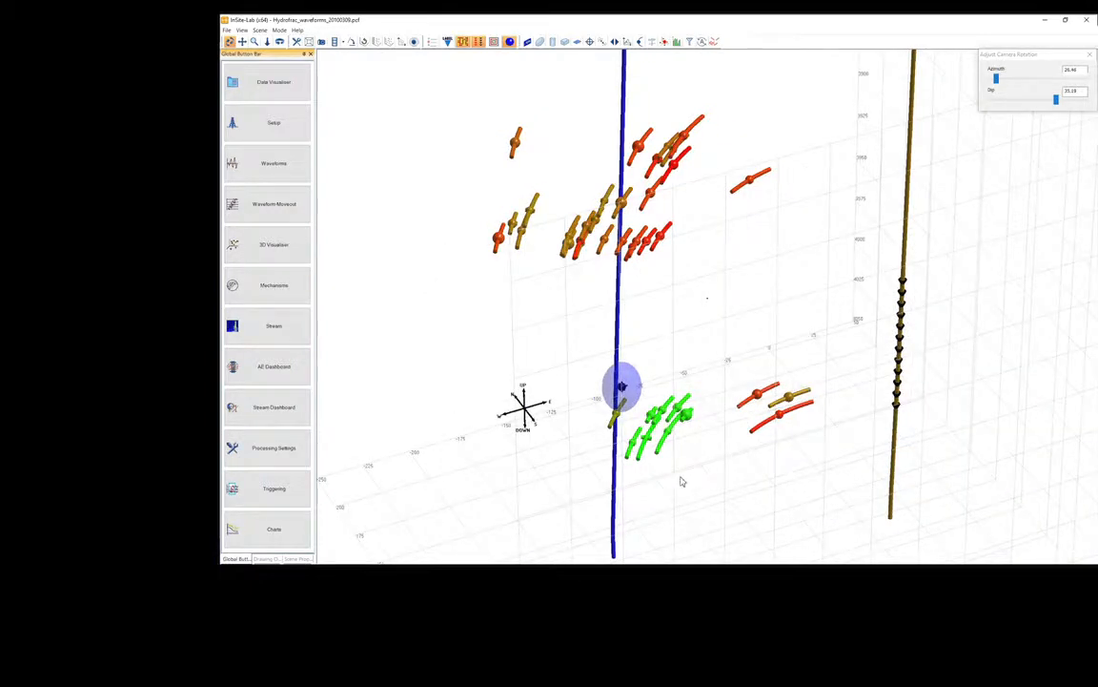
drag(681, 481, 569, 488)
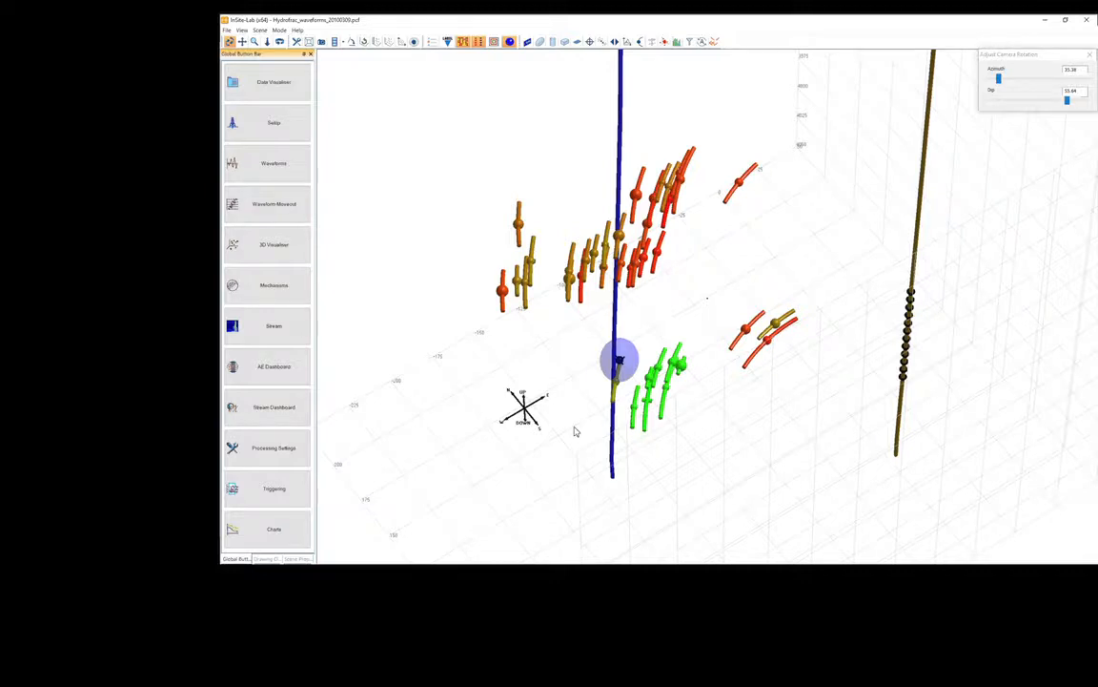
Turn off the uncertainty visualisation for the hydrofrac events.
click(665, 41)
click(640, 41)
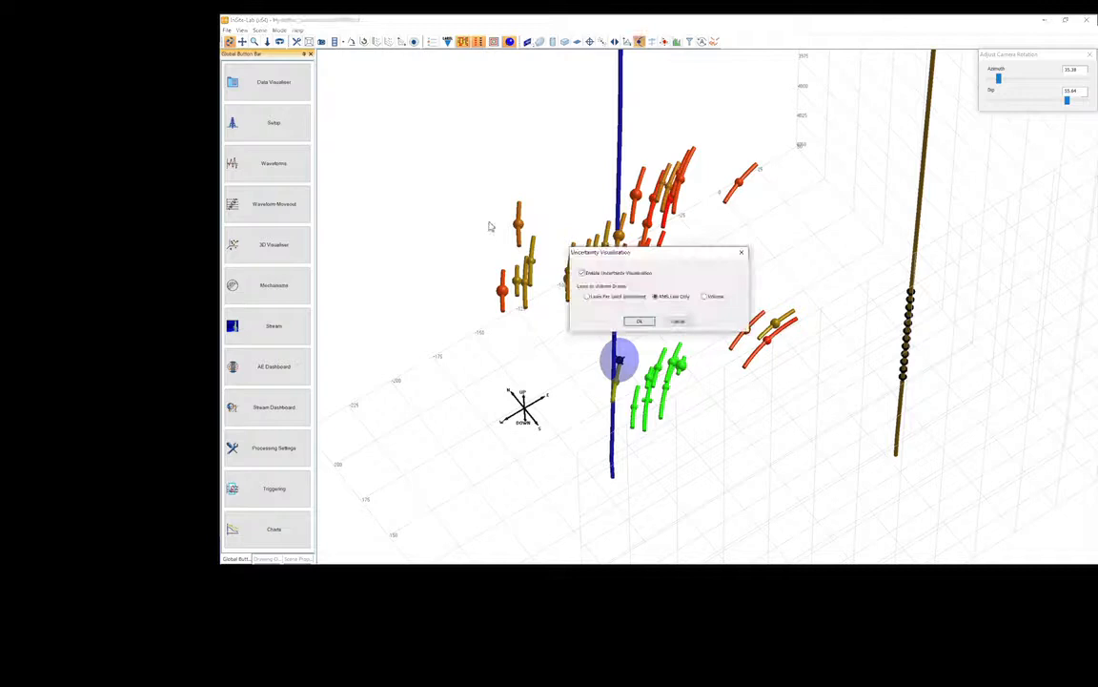
click(583, 274)
click(639, 321)
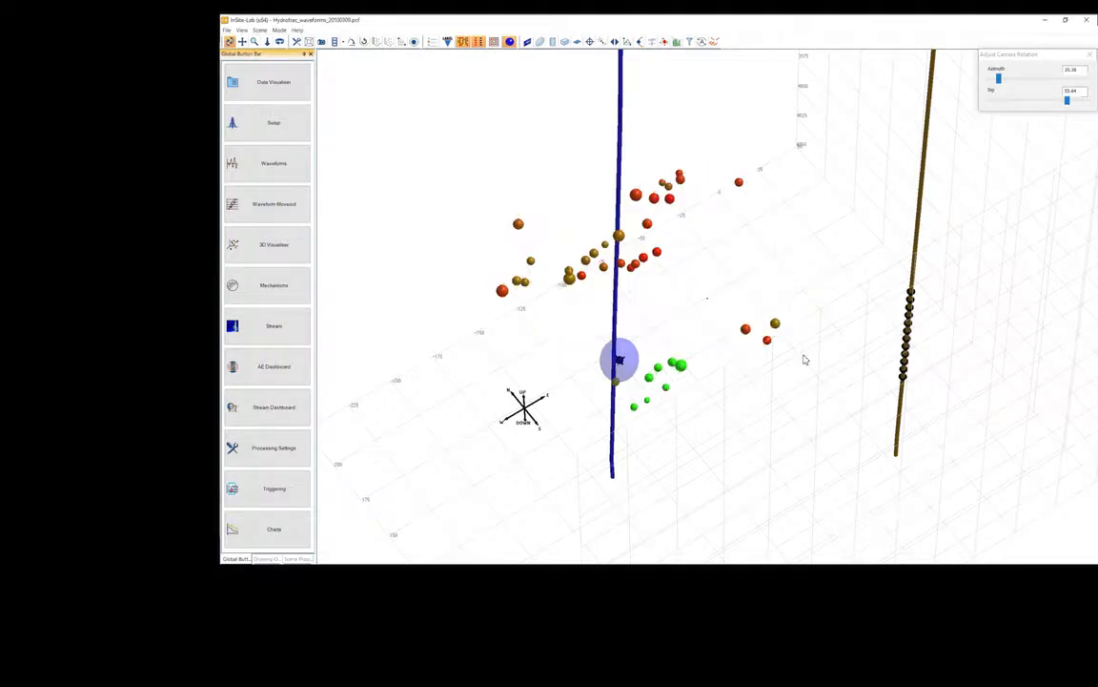
Run an uncertainty analysis on the largest green event with 250 m half dimensions, 5 m cells and a 68% confidence level.
drag(804, 360, 604, 545)
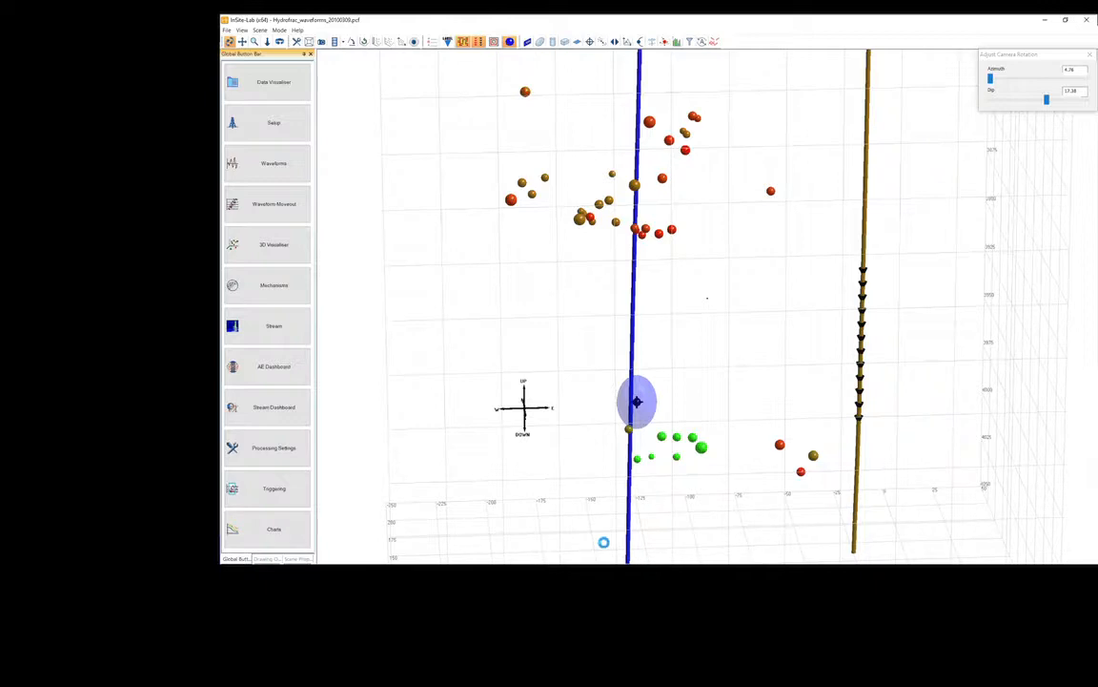
right_click(701, 448)
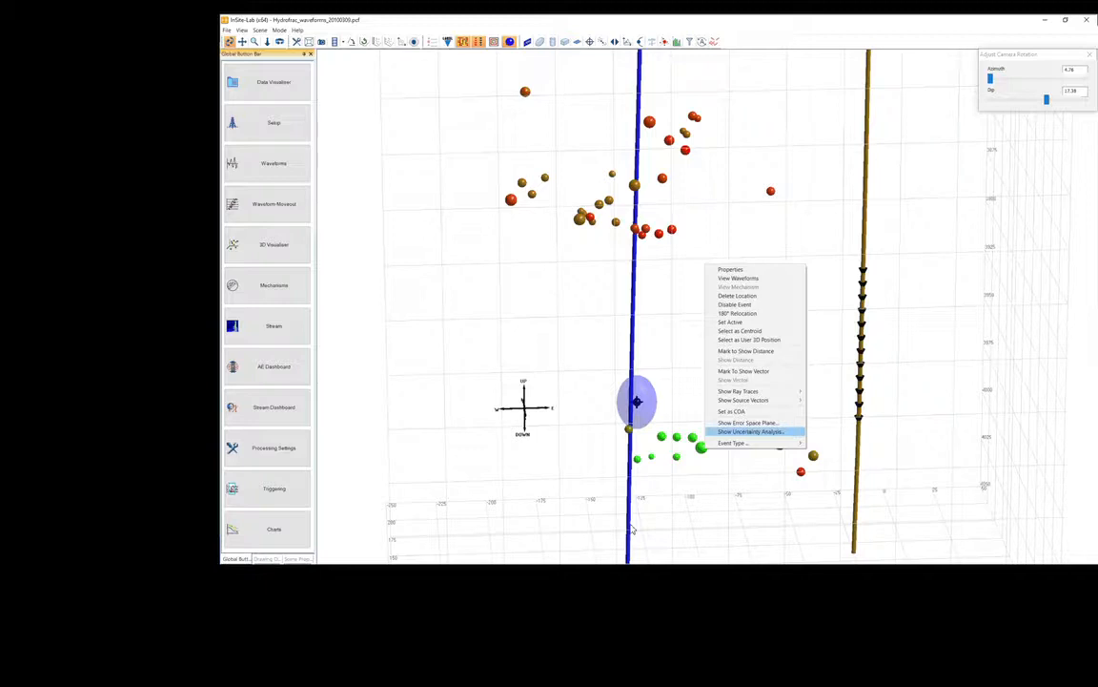
click(750, 431)
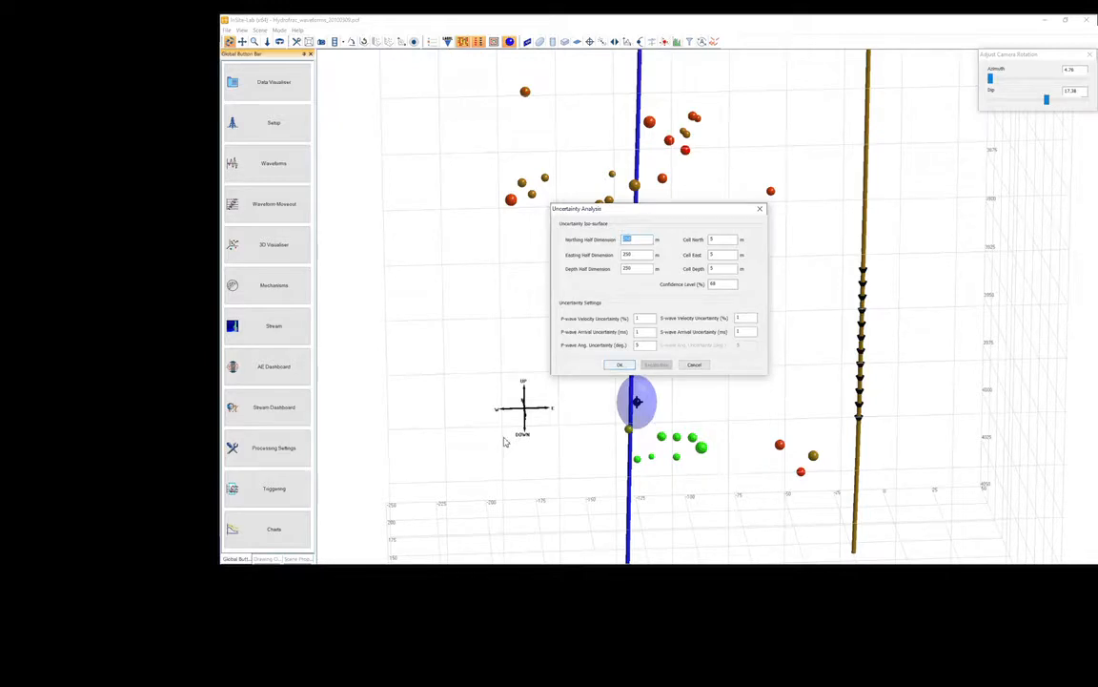
key(Return)
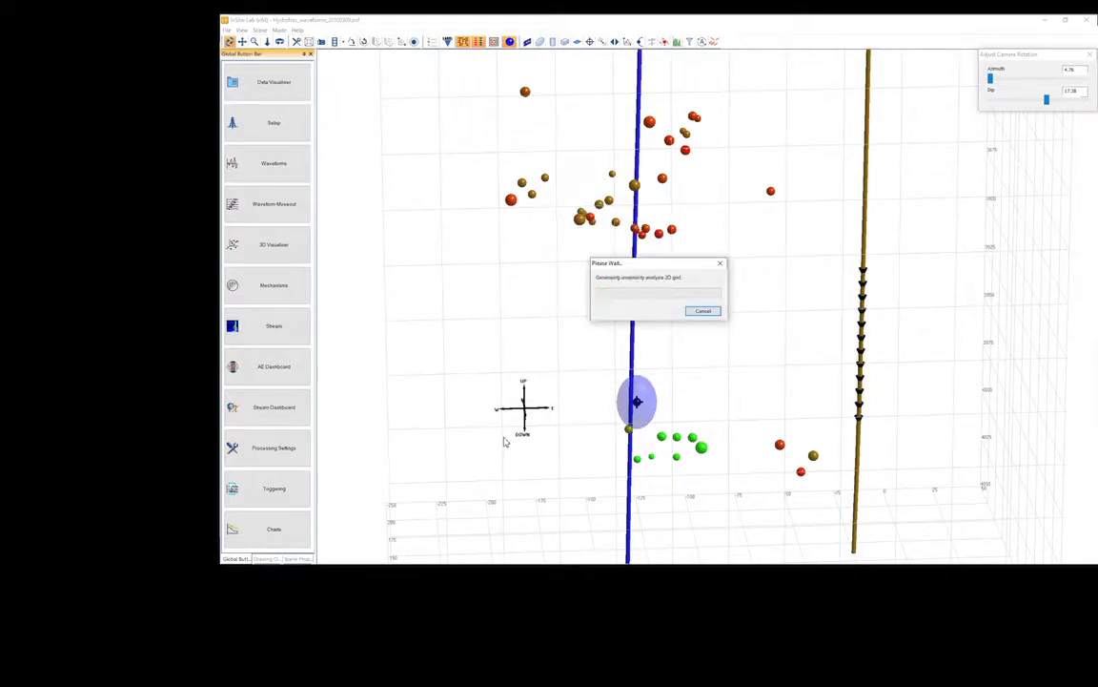
Rerun the uncertainty analysis on the largest green event with adjusted parameters to regenerate its isosurface.
drag(643, 491, 603, 553)
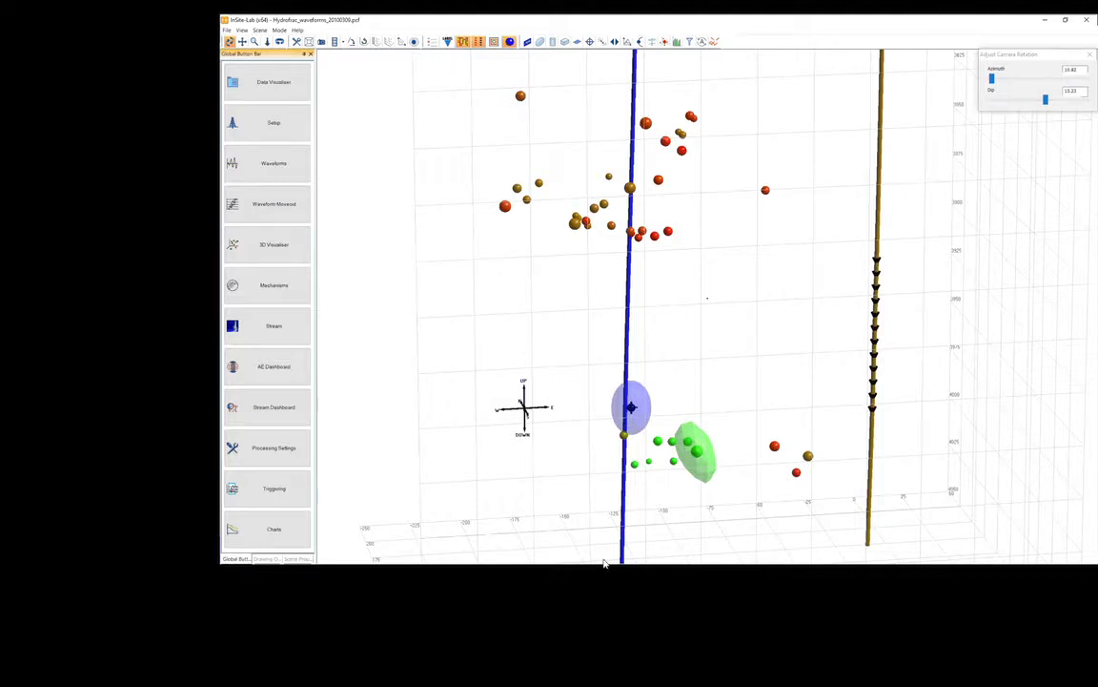
drag(603, 562, 618, 541)
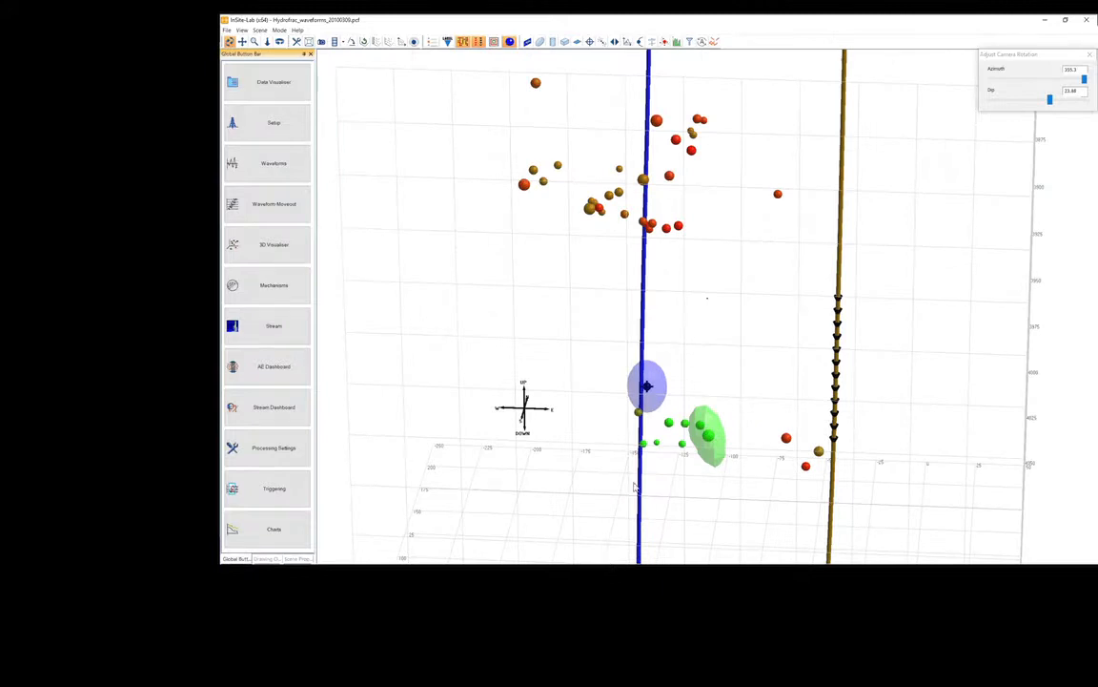
right_click(620, 512)
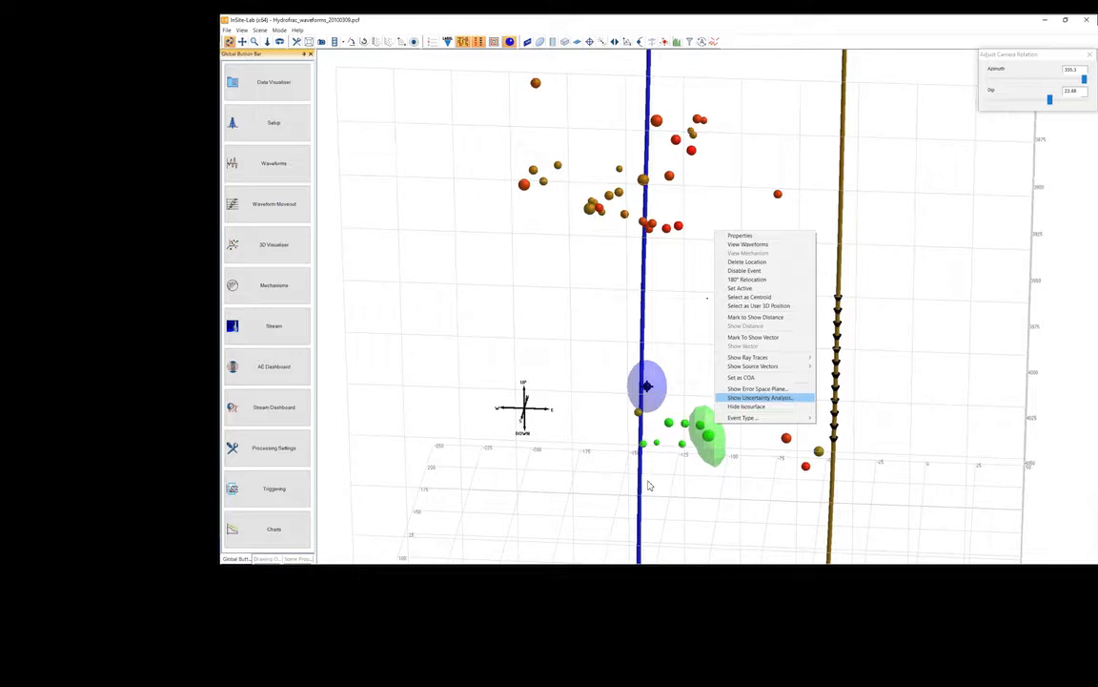
click(759, 396)
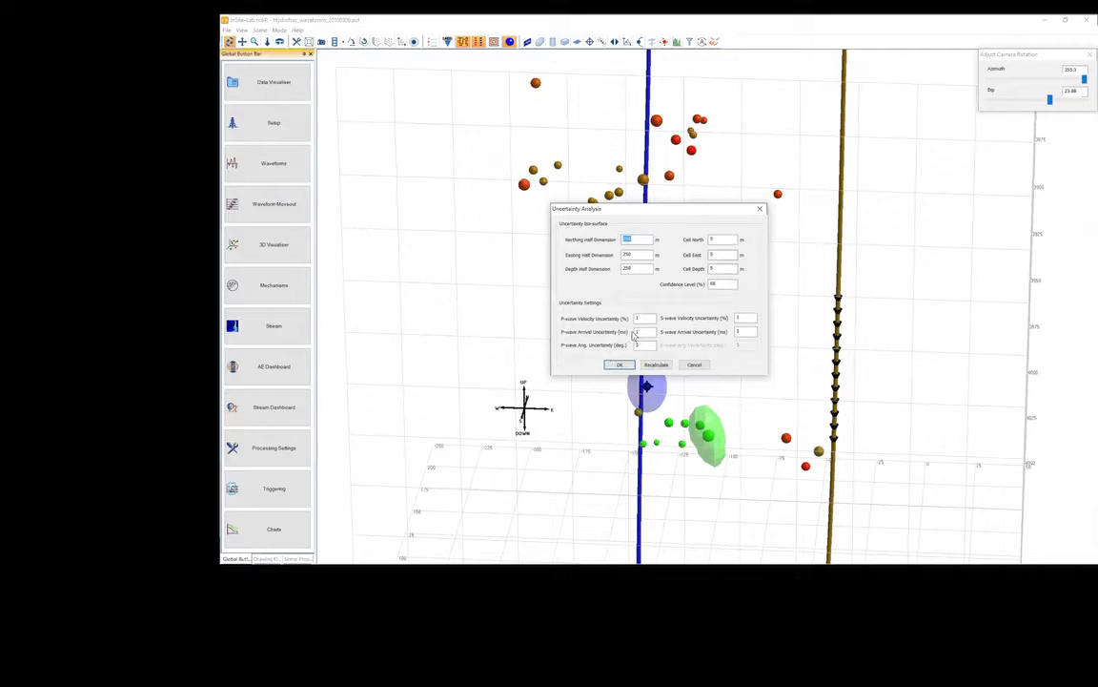
key(Tab)
key(Return)
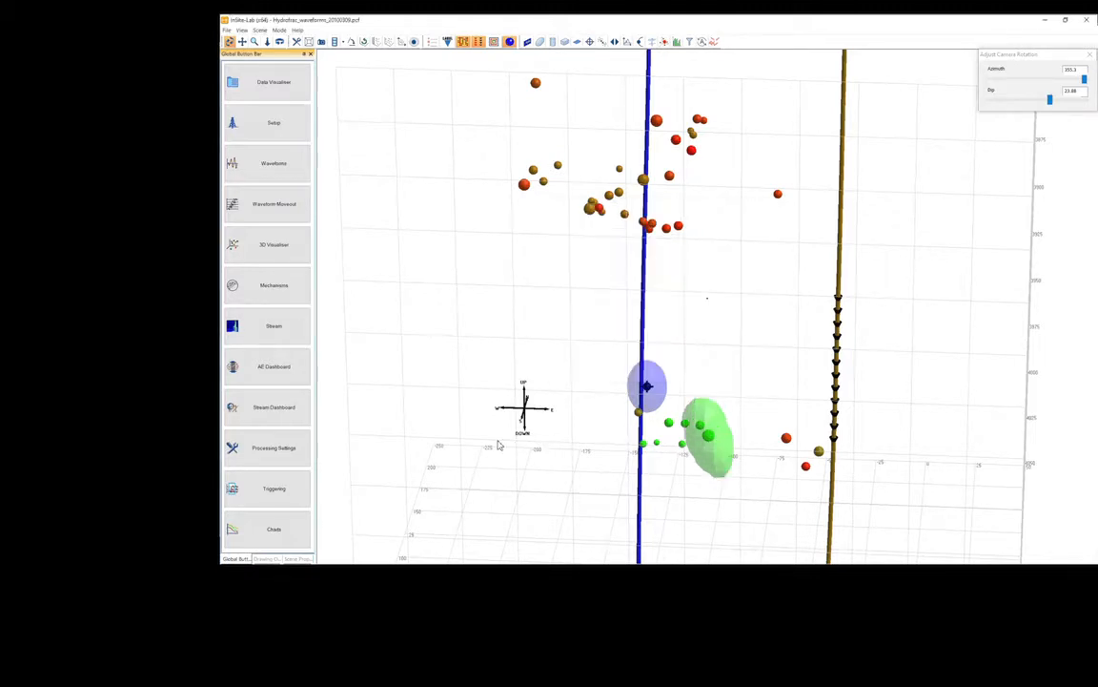
Show East-North, North-Down and East-Down error space planes, 100 by 100 with cell width 1, for the rightmost red event just beside the treatment well.
drag(648, 446, 630, 565)
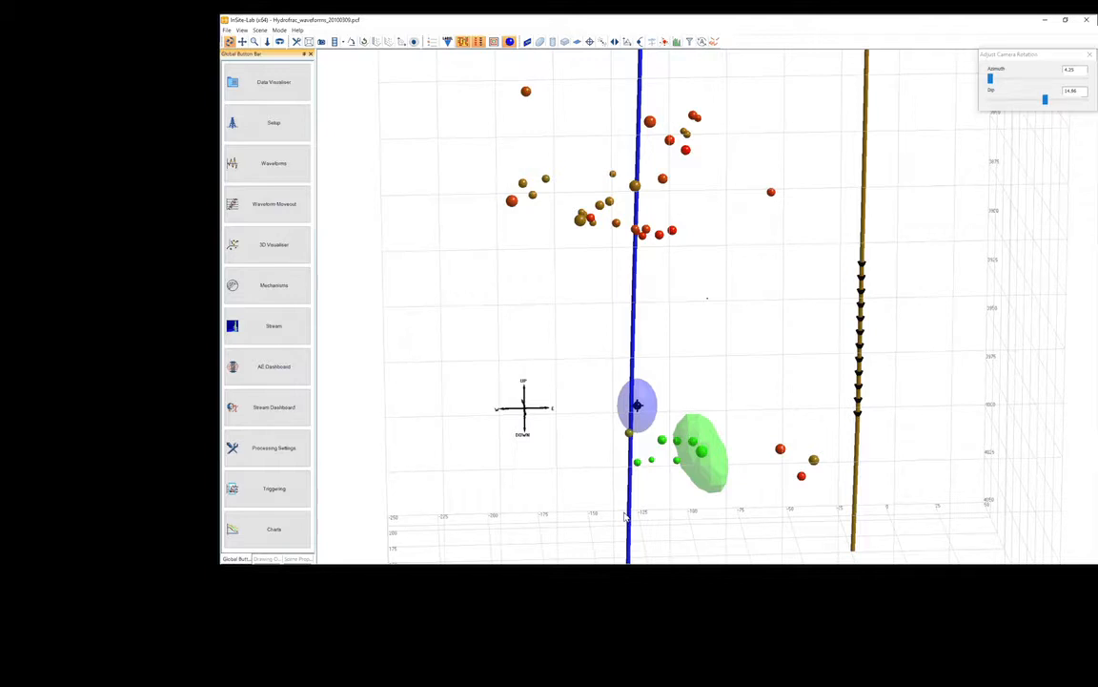
drag(564, 376, 587, 411)
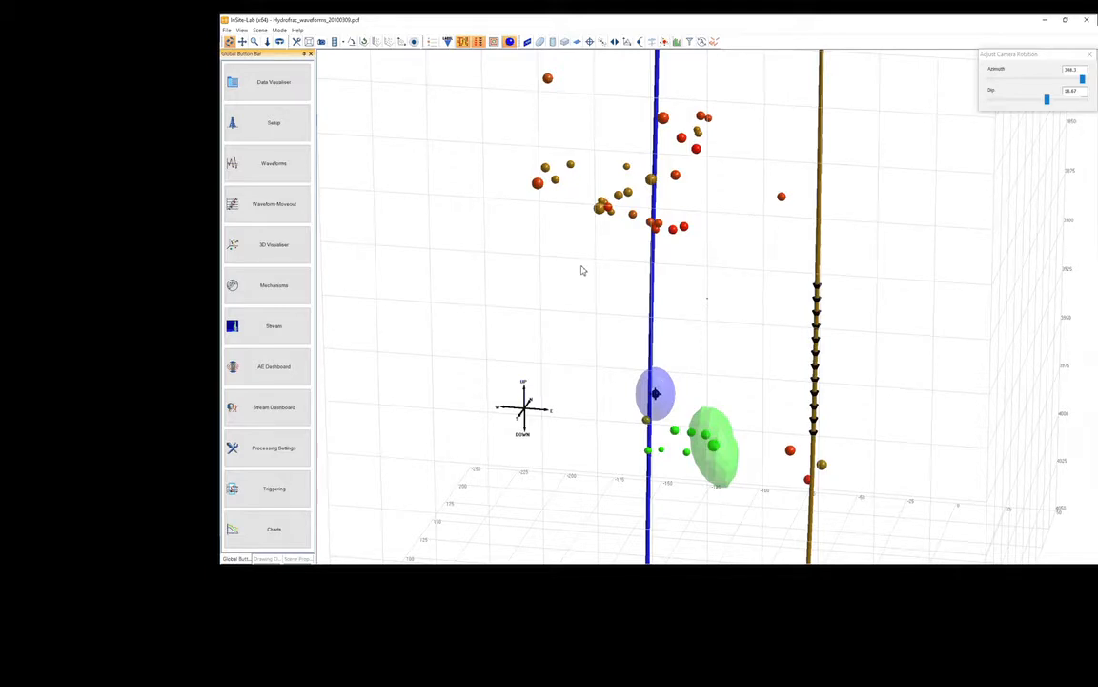
right_click(581, 269)
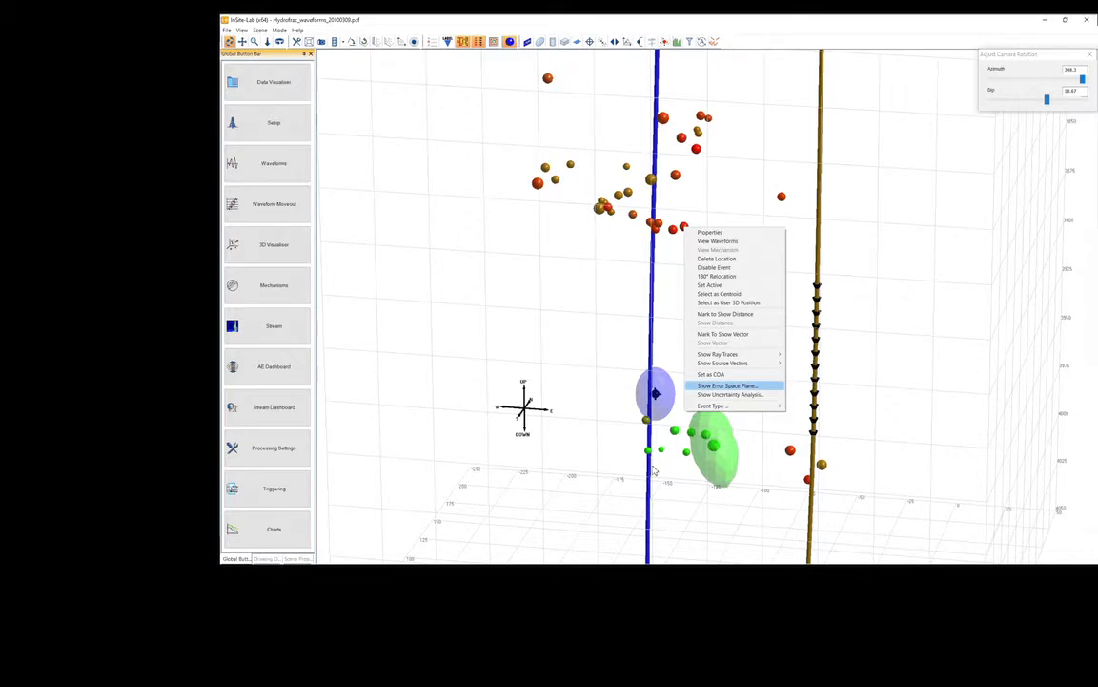
click(696, 386)
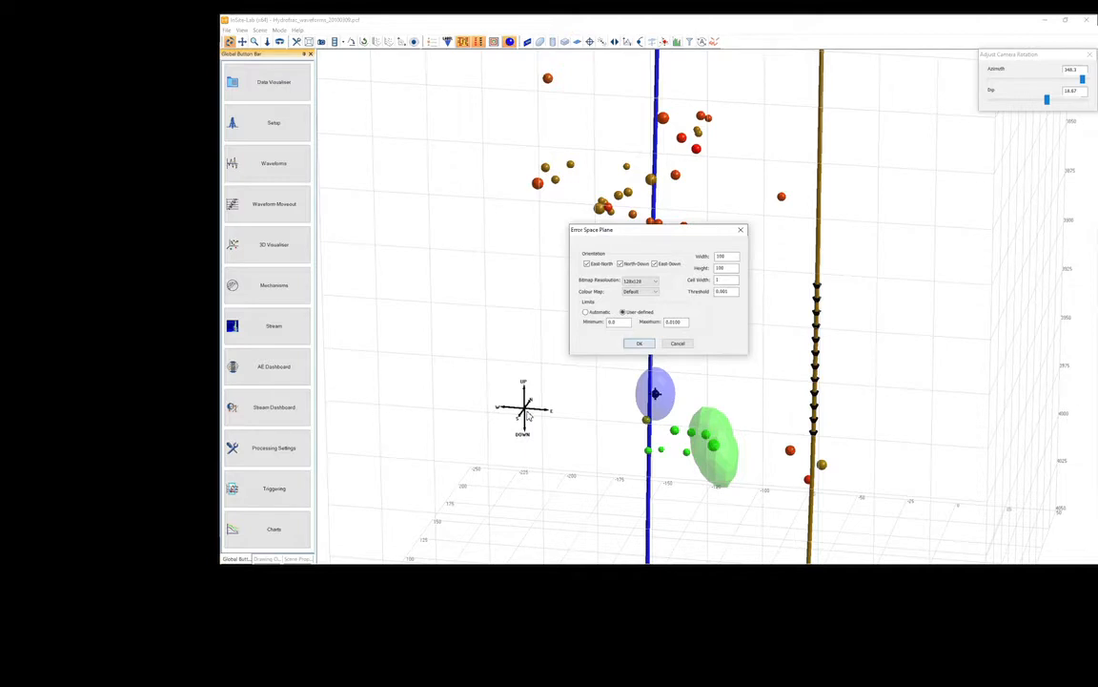
key(Return)
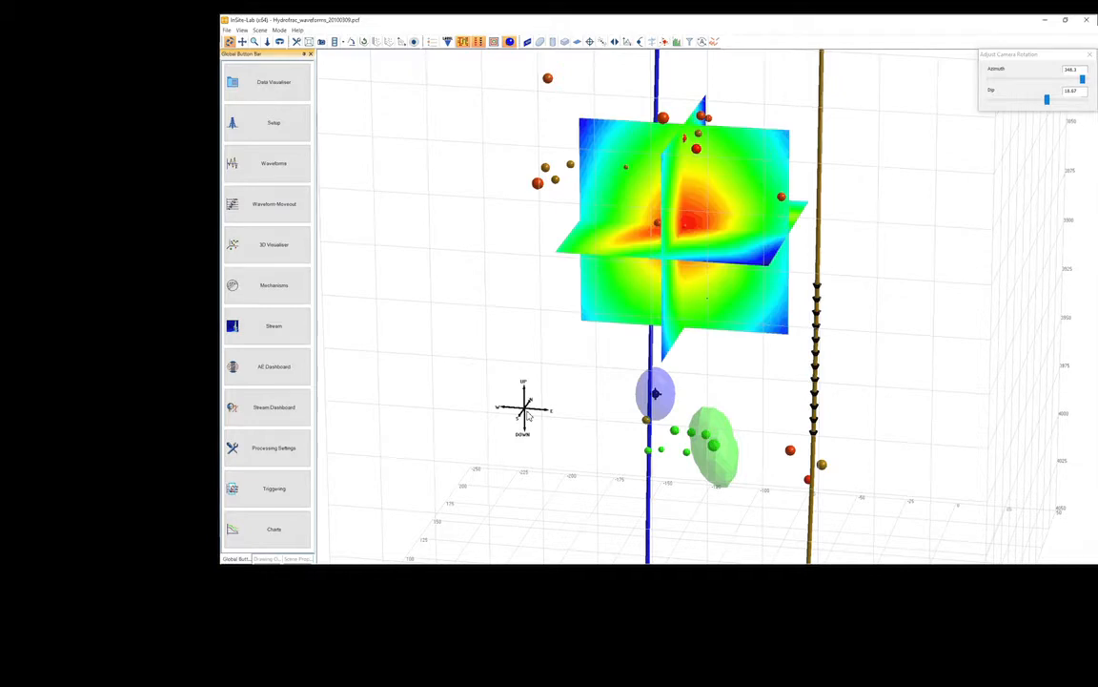
Display the Q-Factor colour scale for the error space planes and examine the planes from the side, from above and obliquely.
drag(585, 282, 754, 319)
right_click(753, 319)
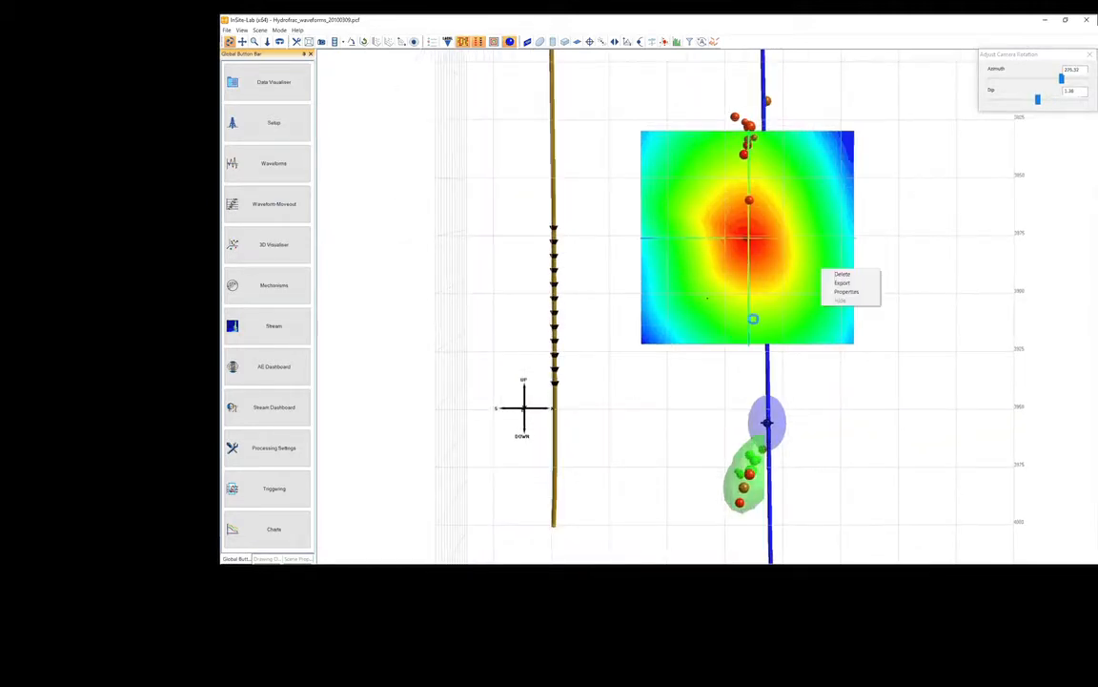
click(837, 291)
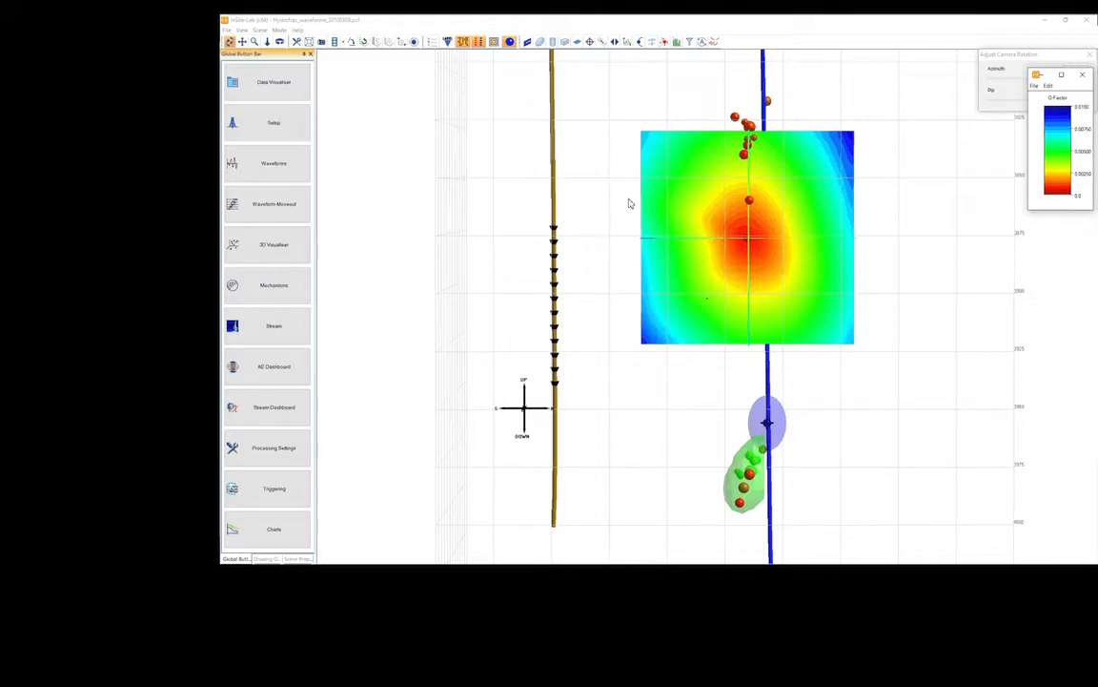
drag(657, 219, 627, 322)
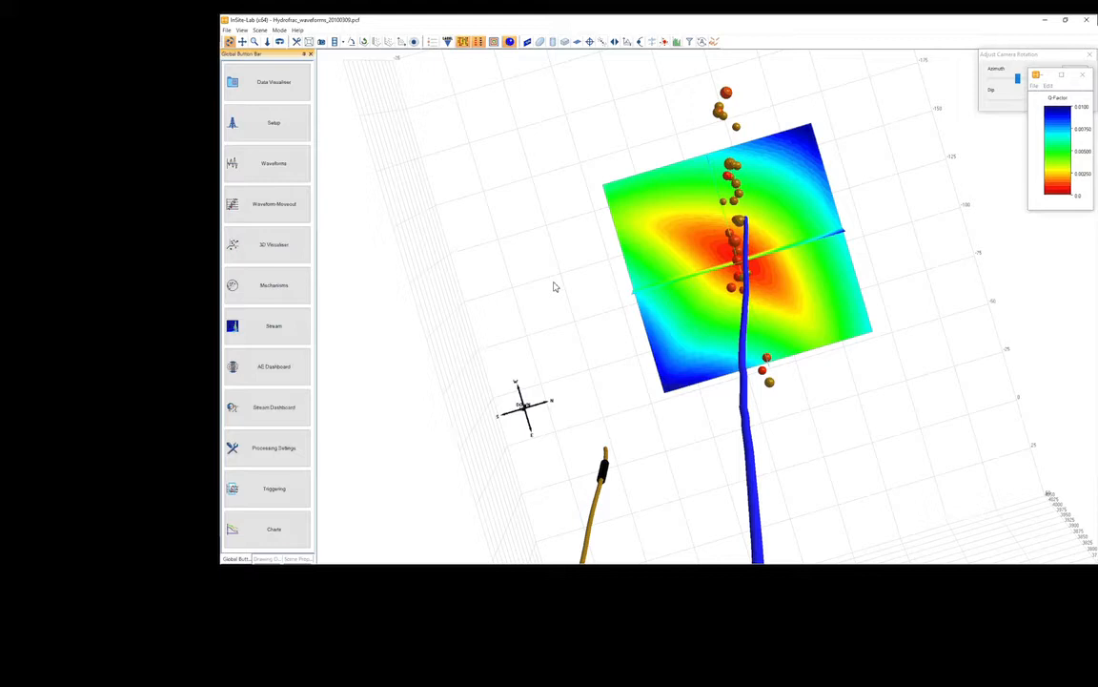
drag(491, 560, 613, 466)
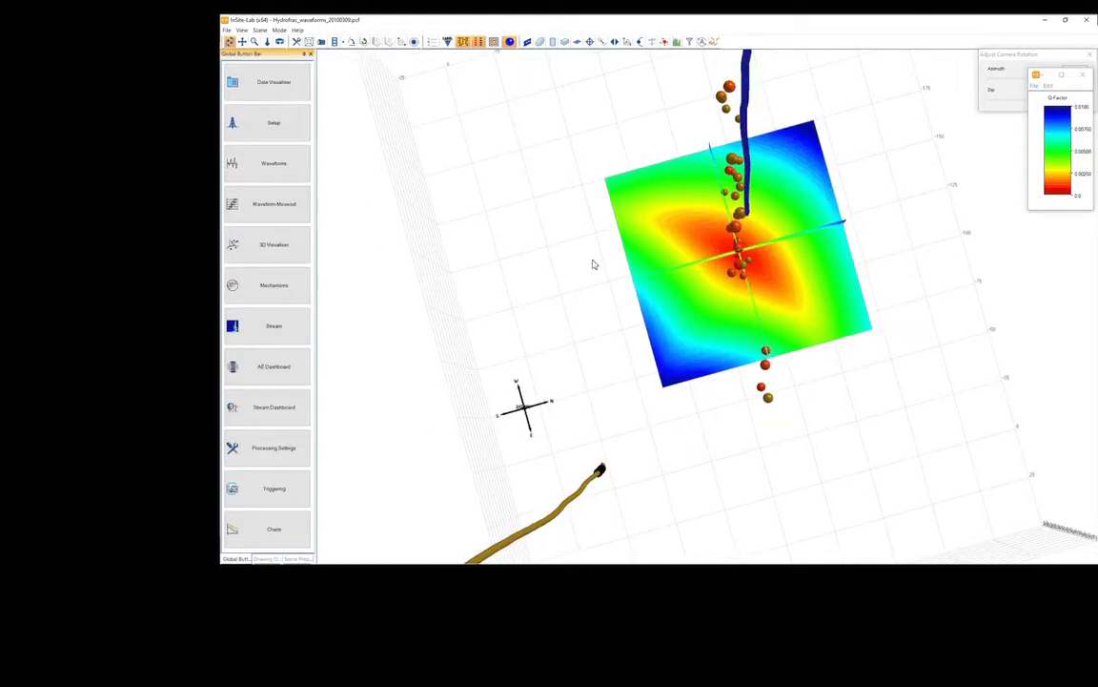
drag(730, 429, 650, 223)
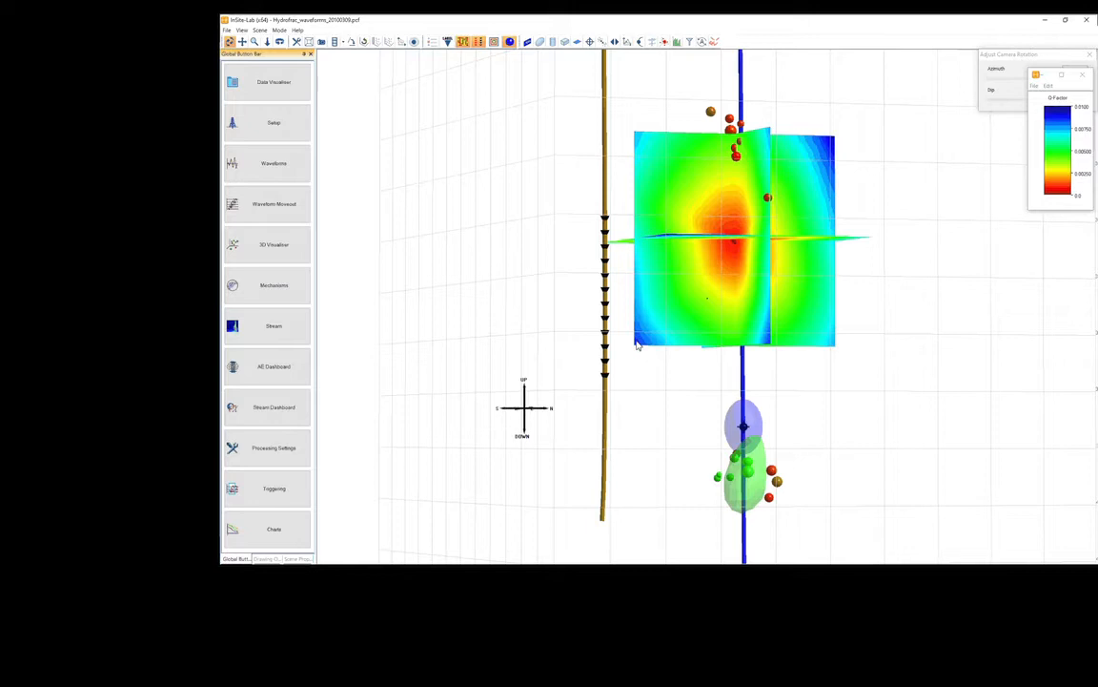
drag(591, 331, 674, 306)
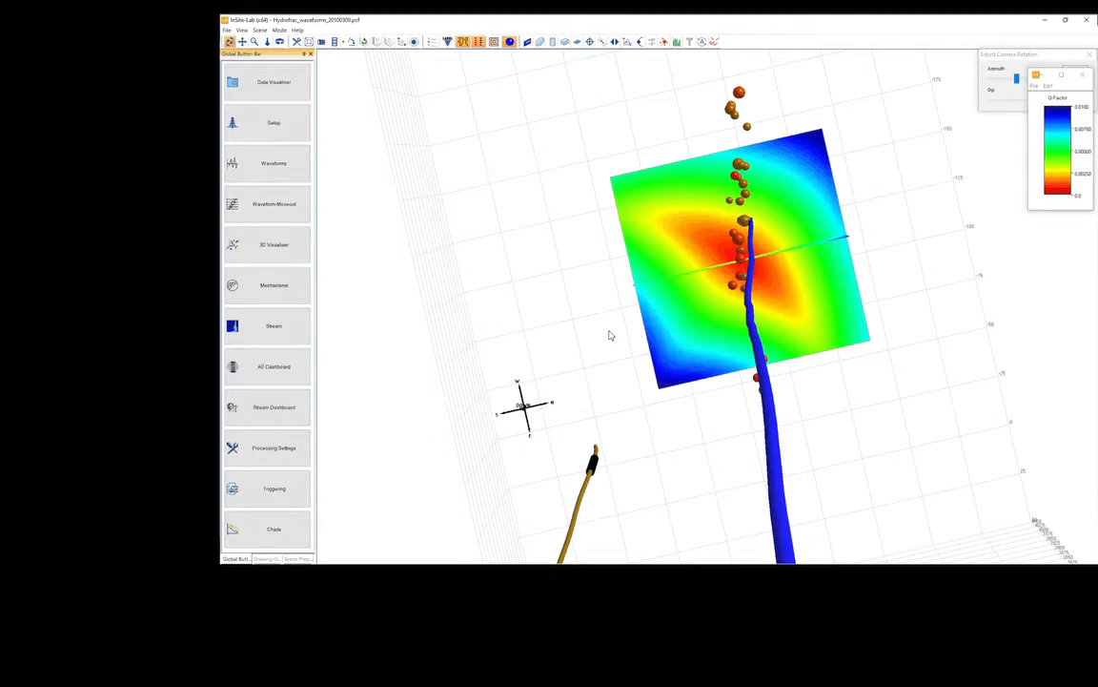
drag(610, 335, 812, 391)
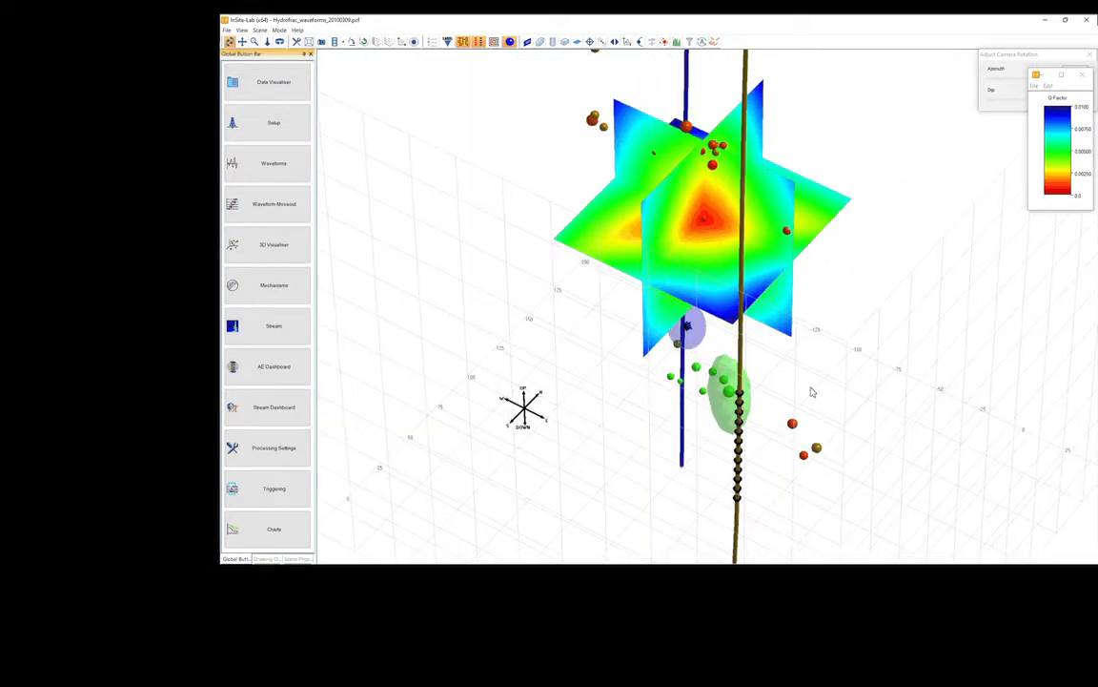